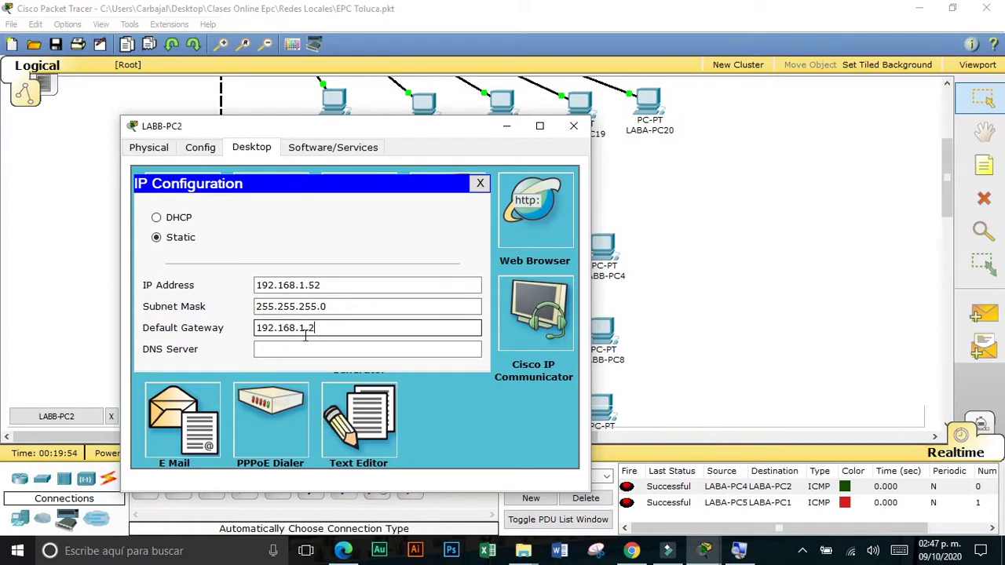
Step: Set LABB-PC2's default gateway to 192.168.1.254 and close its configuration window
left_click_drag(317, 329, 239, 340)
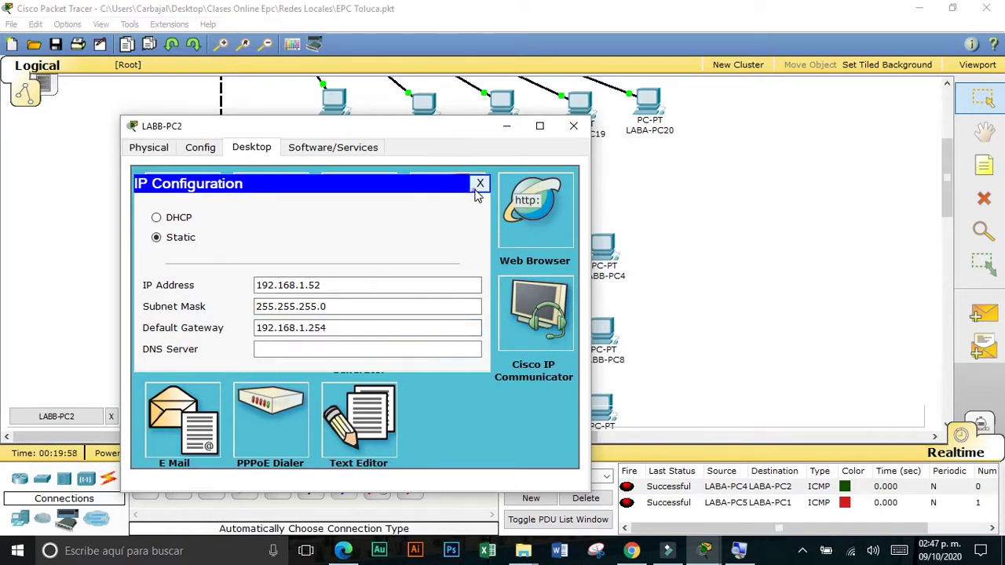
left_click(479, 185)
left_click(571, 126)
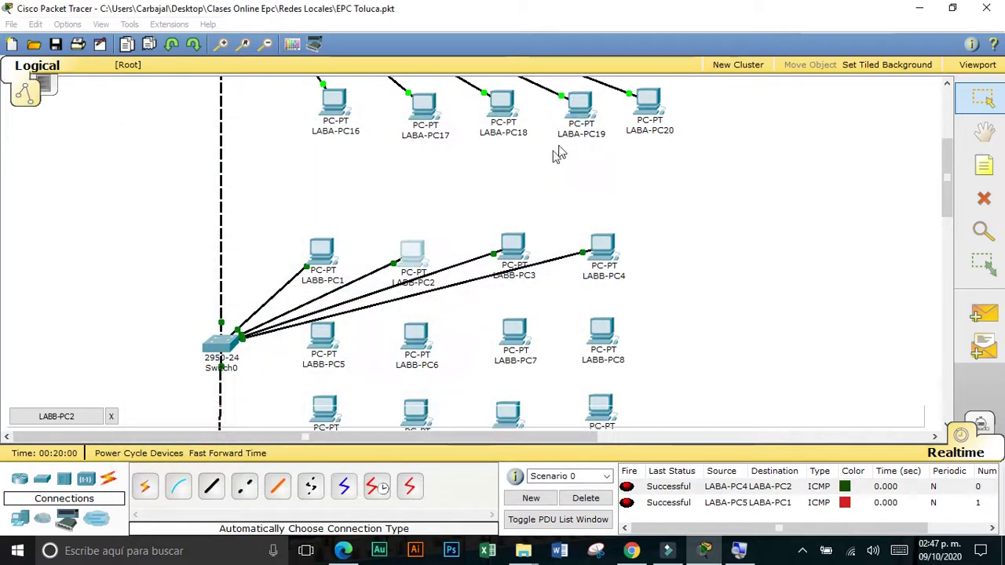
Step: Give LABB-PC3 the static IP address 192.168.1.53 with subnet mask 255.255.255.0
left_click(514, 263)
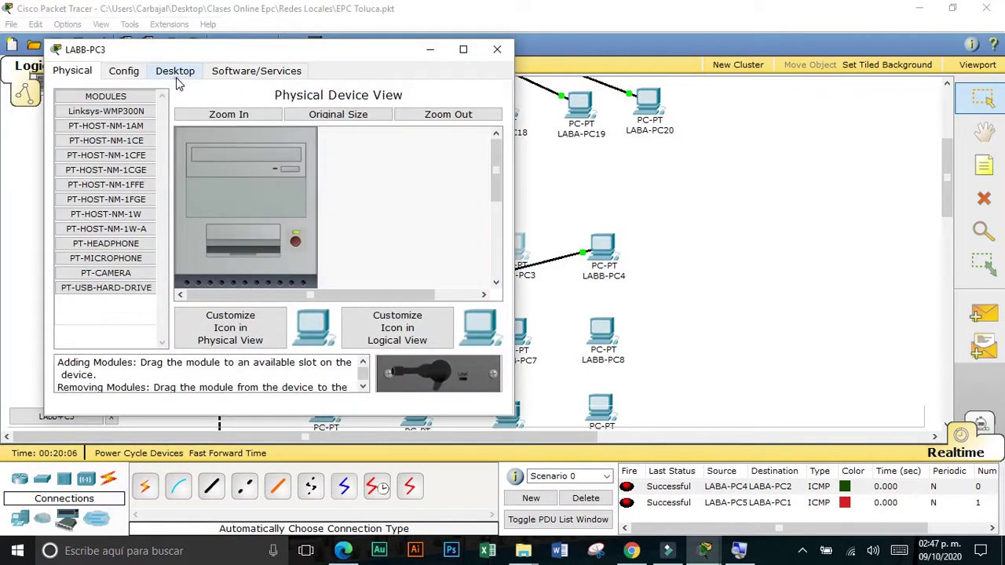
left_click(175, 72)
left_click(124, 149)
left_click(213, 208)
type("192.168.1.51")
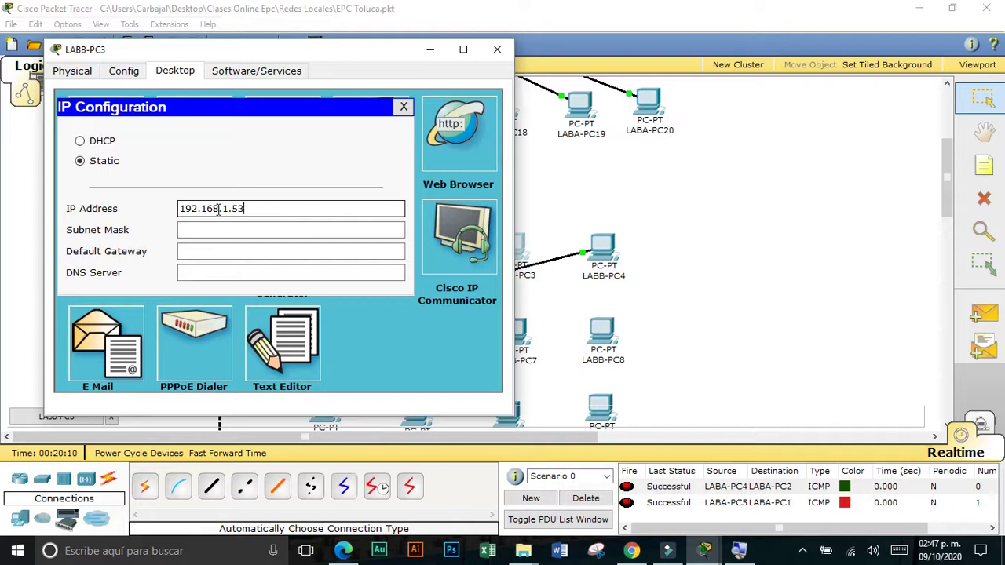
left_click(189, 229)
Step: Set LABB-PC3's default gateway to 192.168.1.254 and close its configuration window
left_click(213, 252)
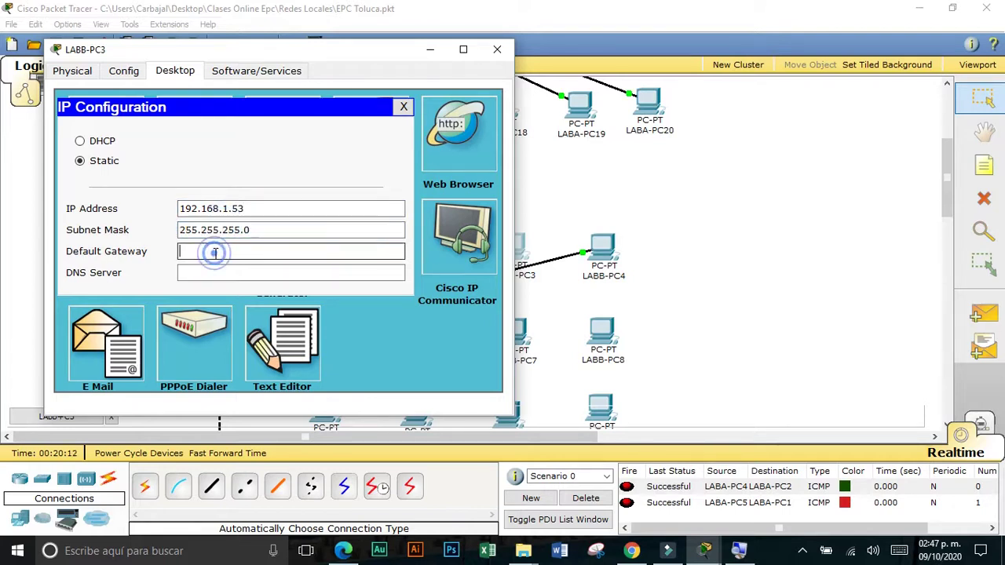
type("192.168.1.51")
key("BackSpace")
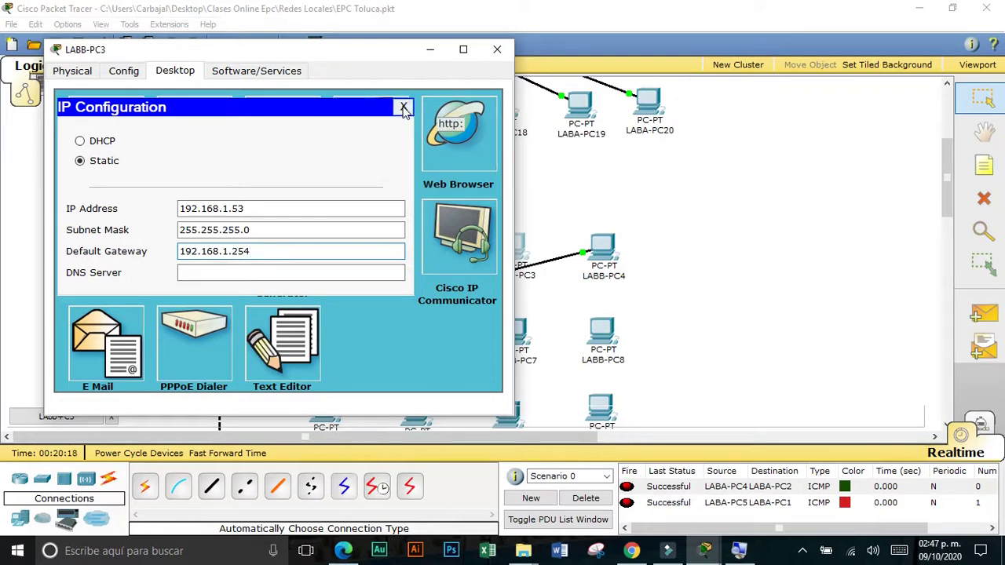
left_click(403, 108)
left_click(497, 49)
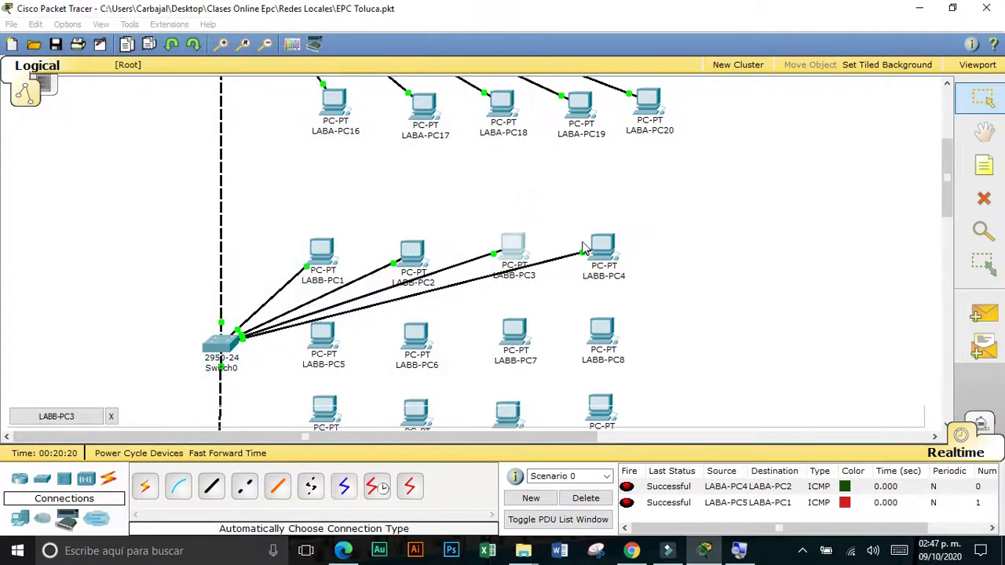
Step: Give LABB-PC4 the static IP address 192.168.1.54 with subnet mask 255.255.255.0
left_click(599, 246)
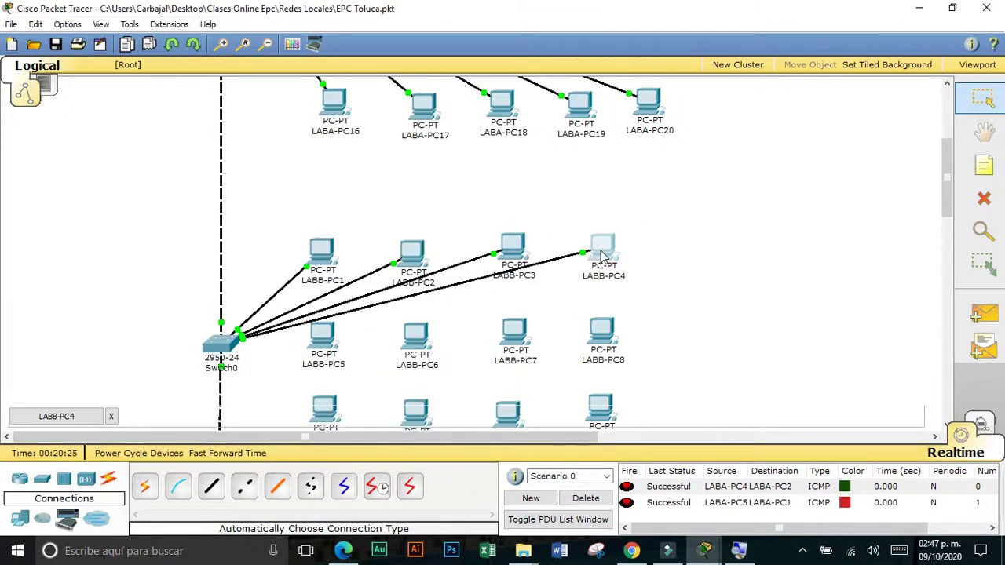
left_click(234, 138)
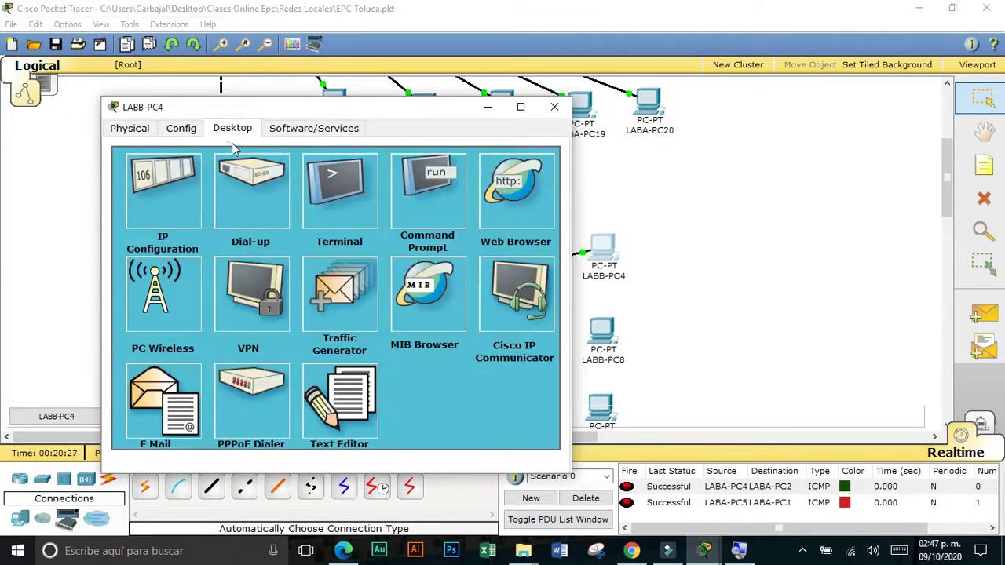
left_click(186, 180)
left_click(248, 264)
type("192.168.1.51")
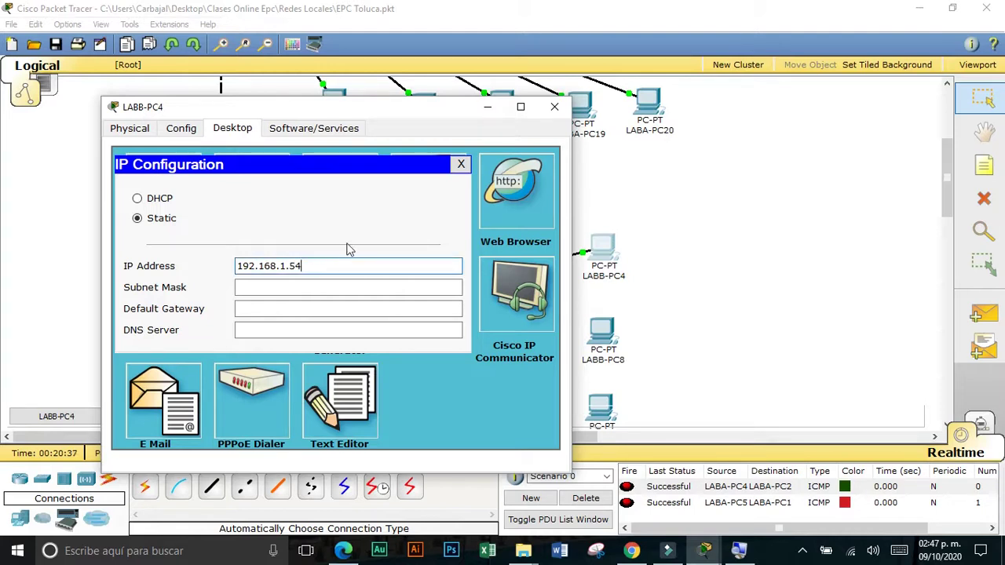
left_click(331, 290)
Step: Give LABB-PC4 the same default gateway as LABB-PC3 and close its configuration window
left_click(326, 308)
type("192.168.1.5")
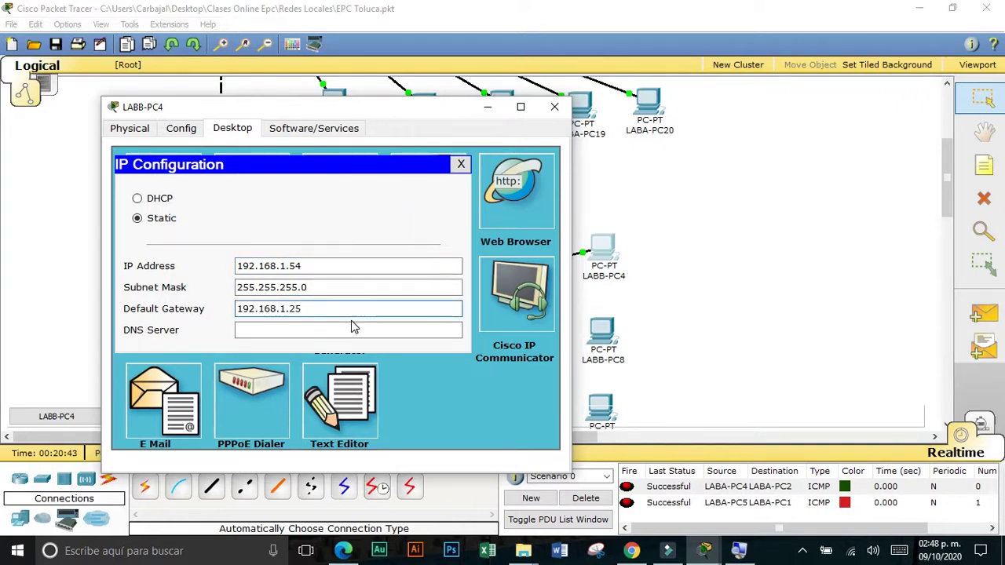
left_click(460, 164)
left_click(554, 107)
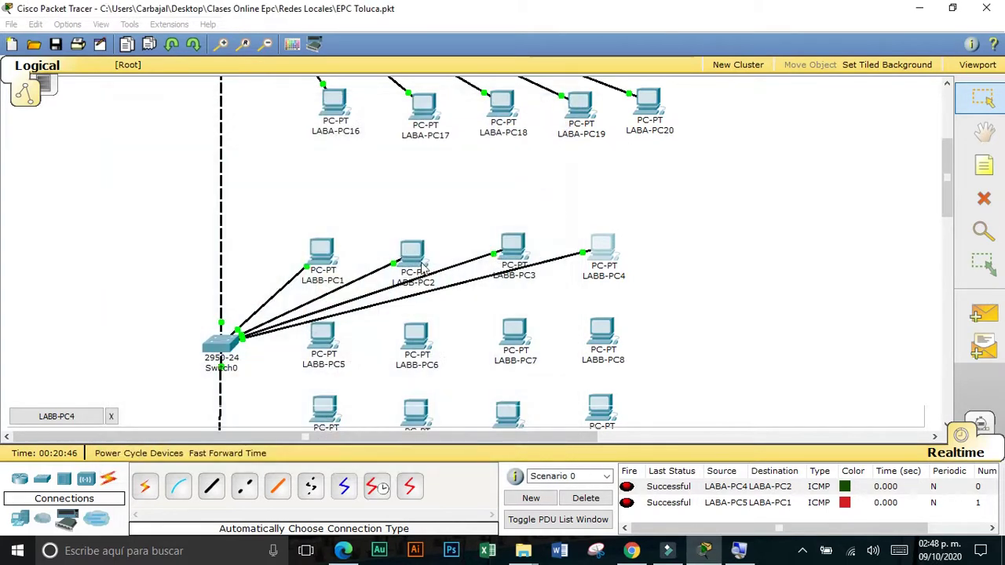
Step: Review the link and IP details of the LABB computers, from the first row down to the last
mouse_move(617, 287)
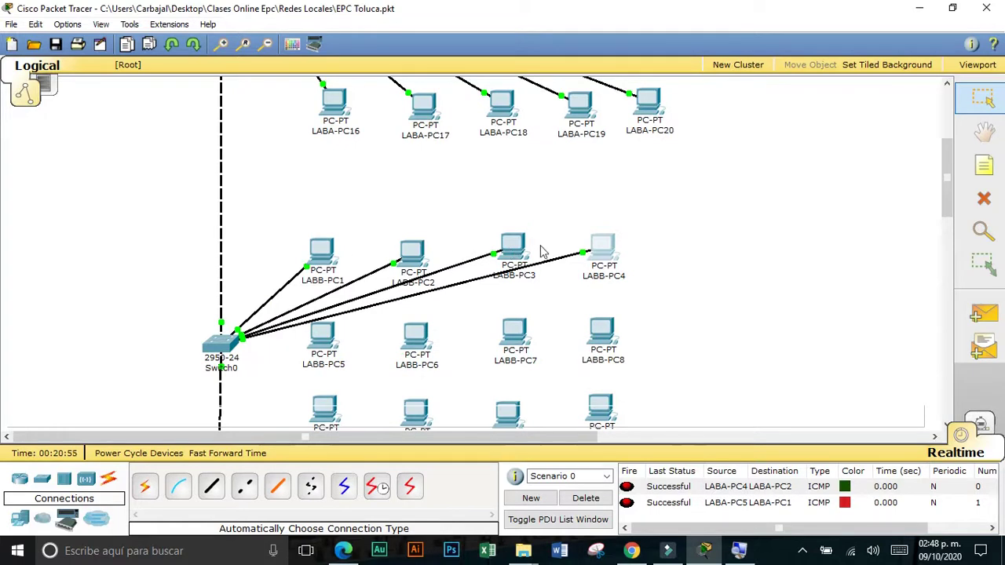
scroll(483, 334, "down", 2)
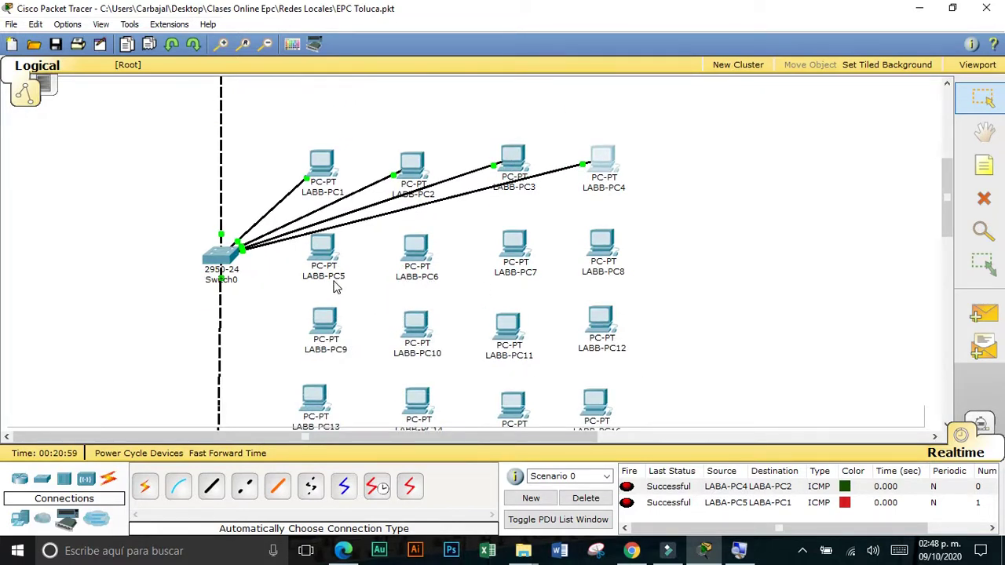
mouse_move(502, 271)
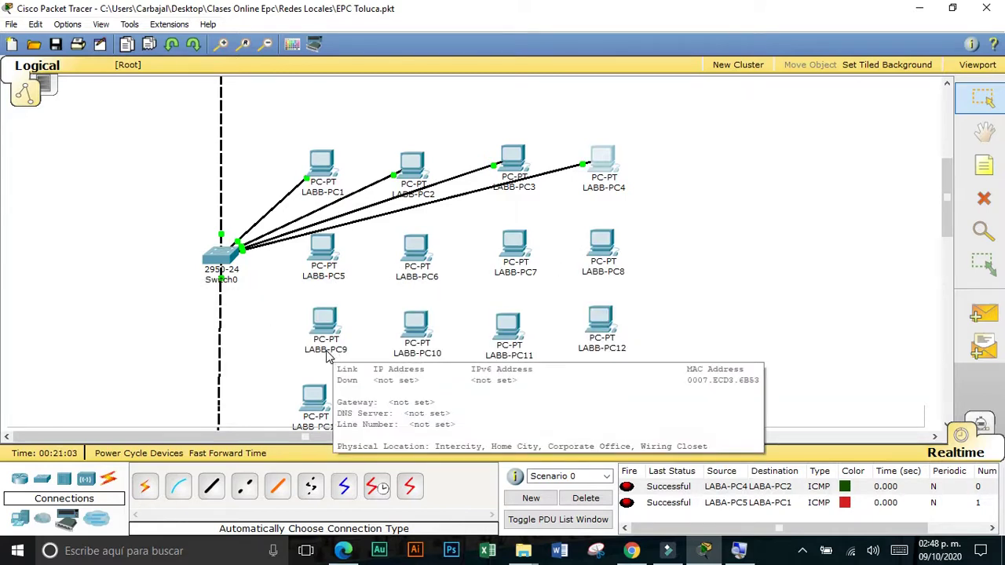
mouse_move(414, 342)
mouse_move(487, 333)
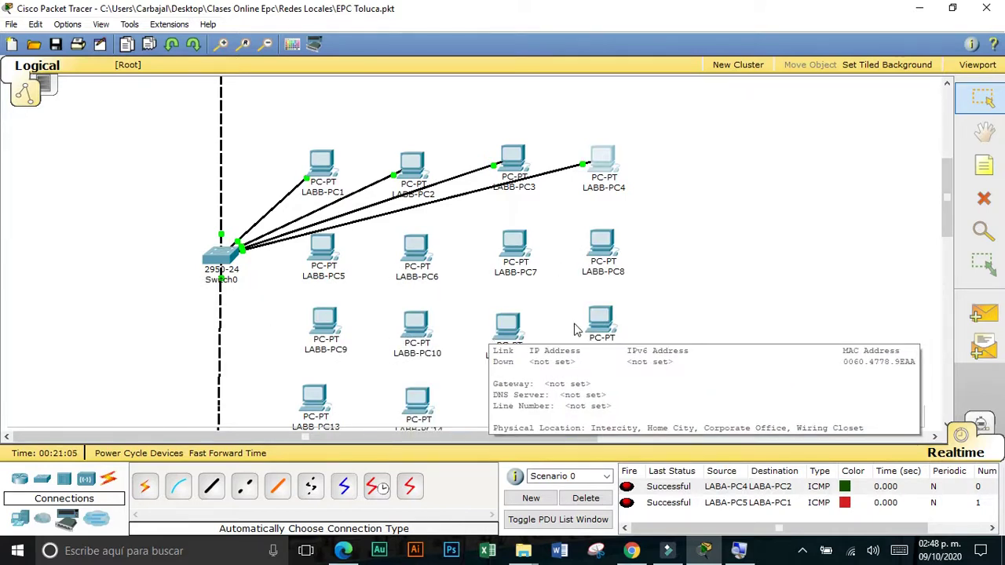
scroll(552, 330, "down", 1)
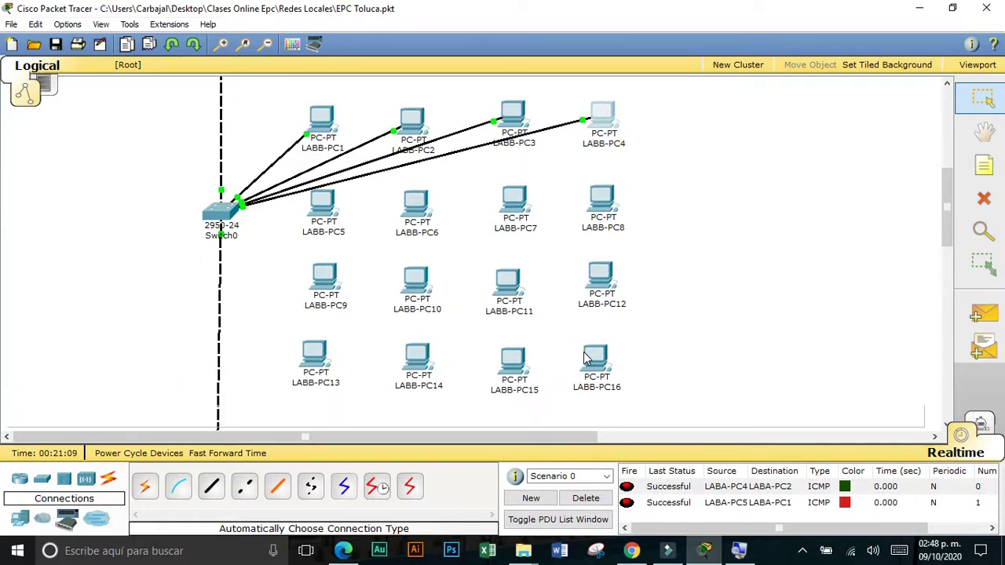
mouse_move(321, 128)
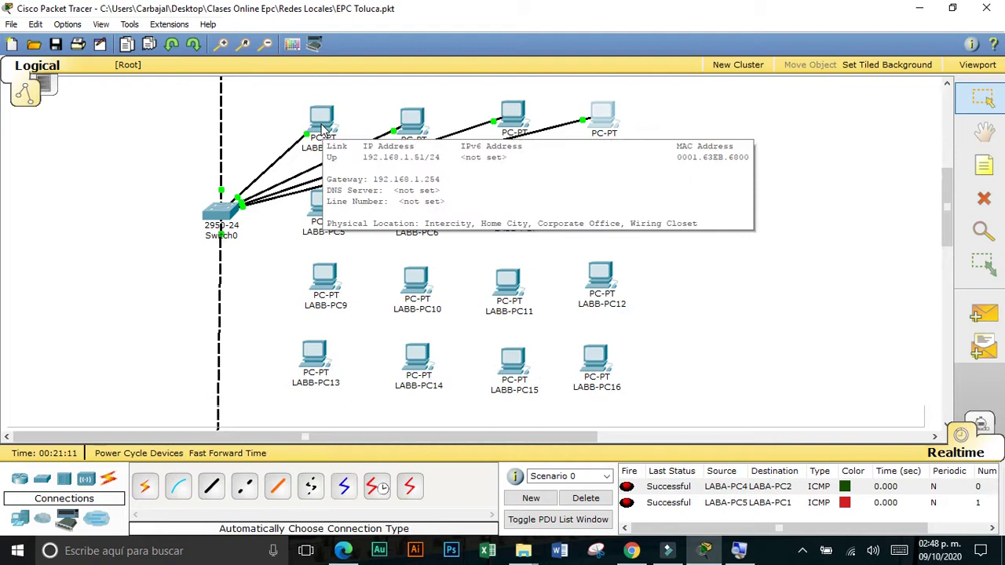
Step: Give LABB-PC16 the static IP address 192.168.1.66 with subnet mask 255.255.255.0
left_click(590, 355)
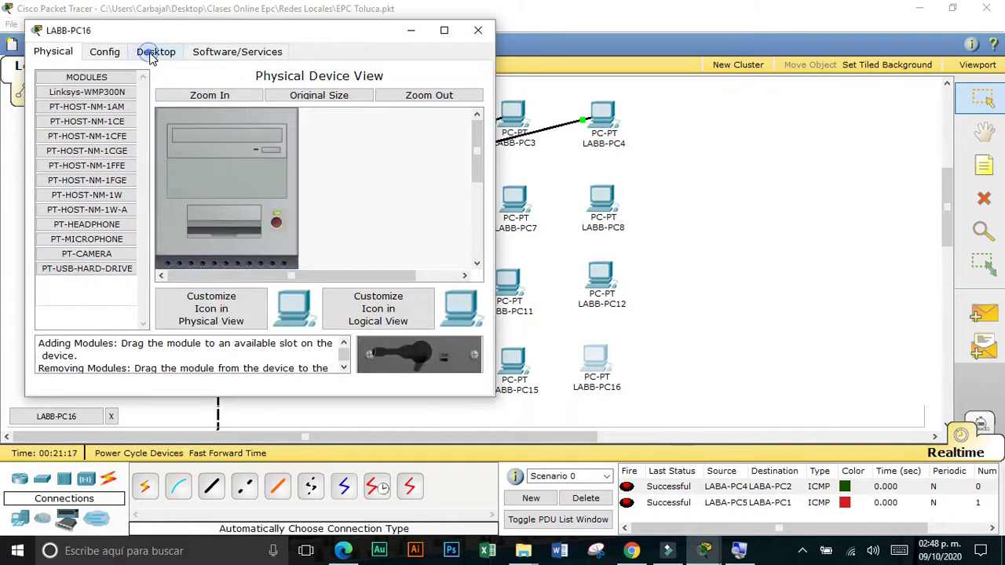
left_click(153, 55)
left_click(103, 138)
left_click(179, 192)
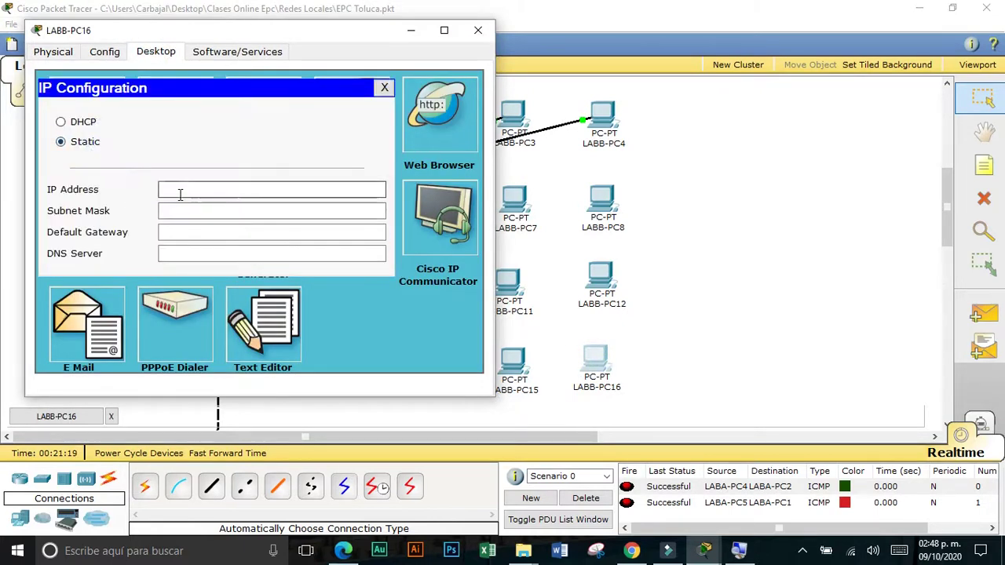
type("192.168.1.5")
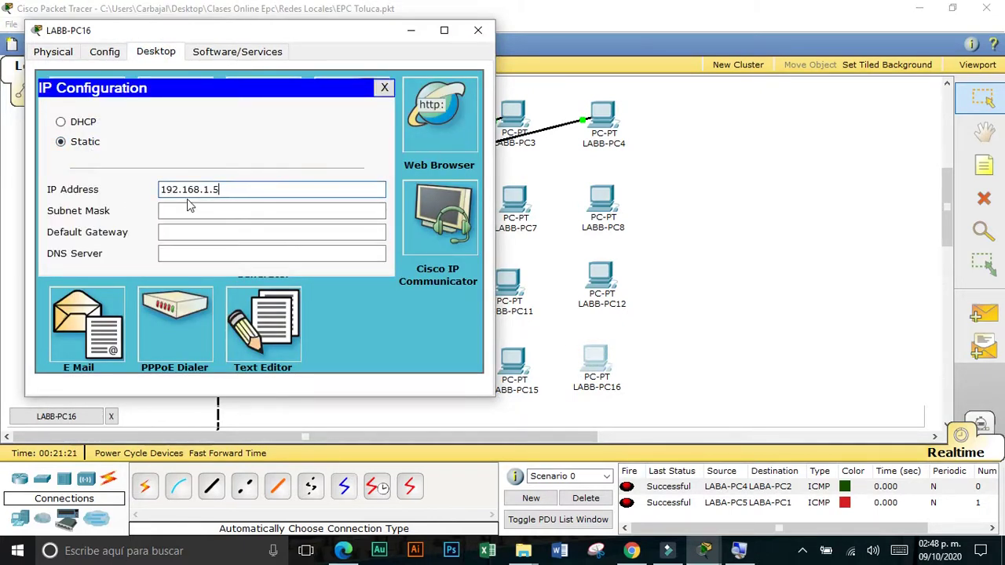
type("16")
left_click(200, 208)
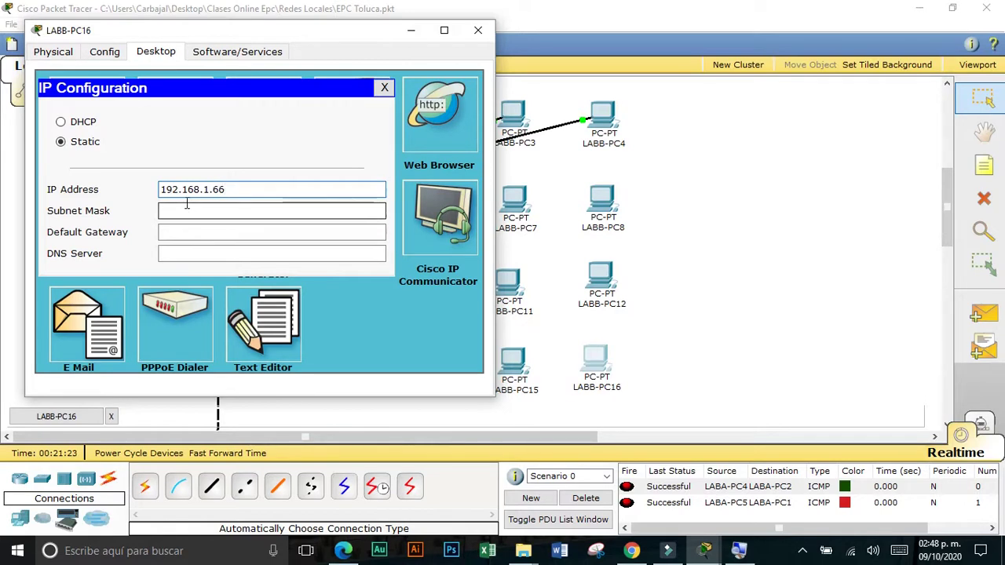
Step: Set LABB-PC16's default gateway to 192.168.1.254 and close its configuration window
left_click(186, 233)
type("192.168.1.51")
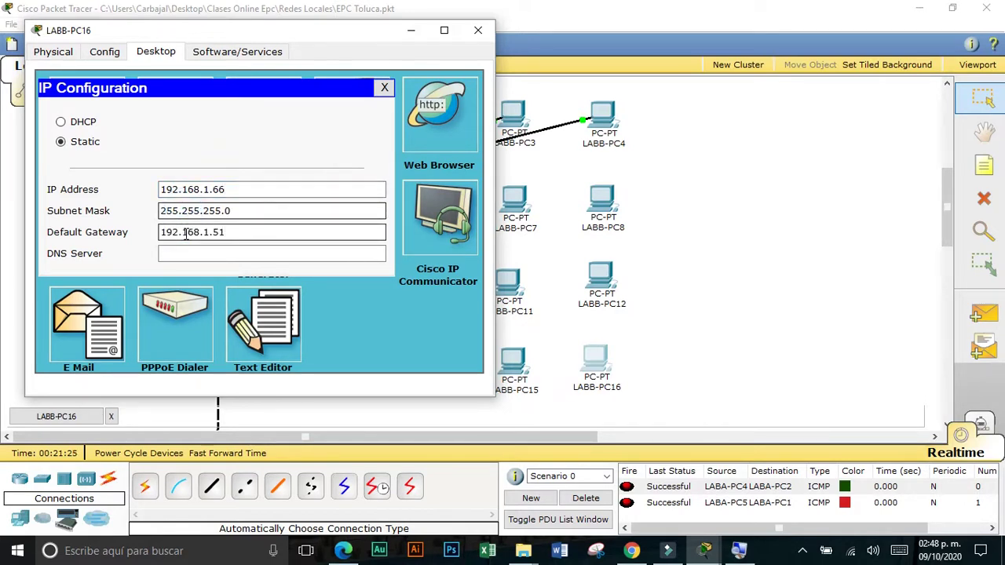
key("BackSpace")
type("254")
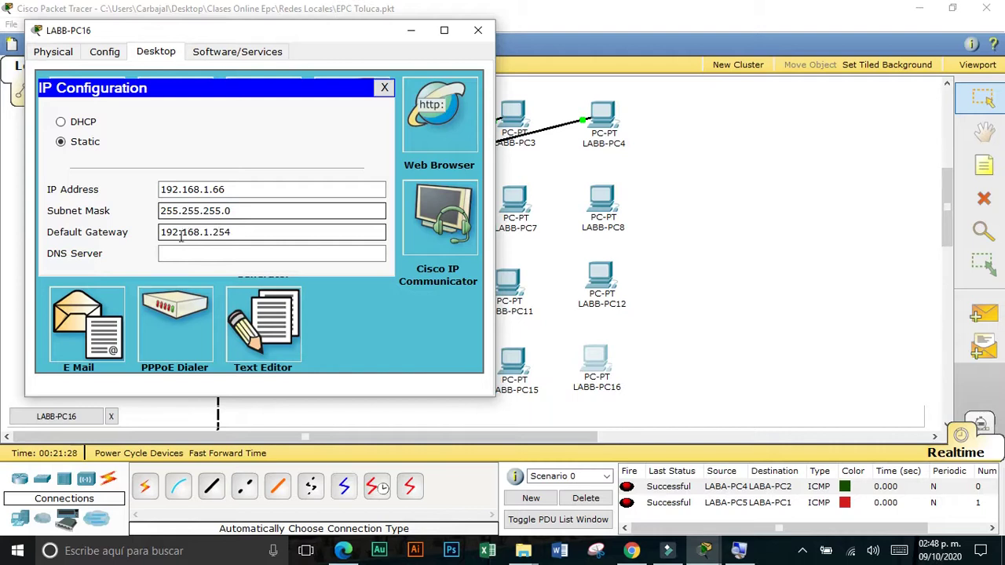
left_click(384, 87)
left_click(477, 29)
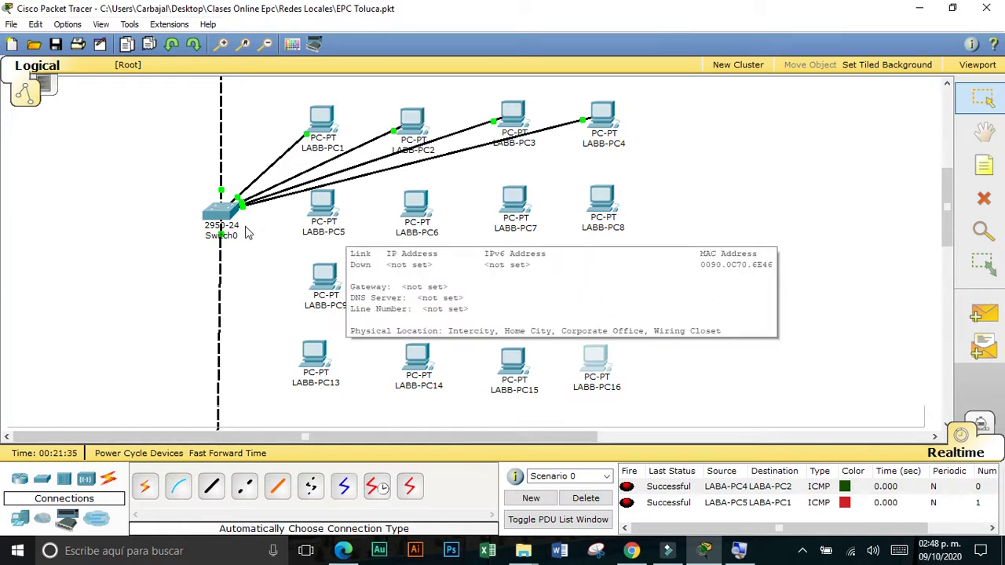
Step: Connect port FastEthernet0/16 of Switch0 to LABB-PC16 with a copper straight-through cable
left_click(211, 486)
left_click(224, 210)
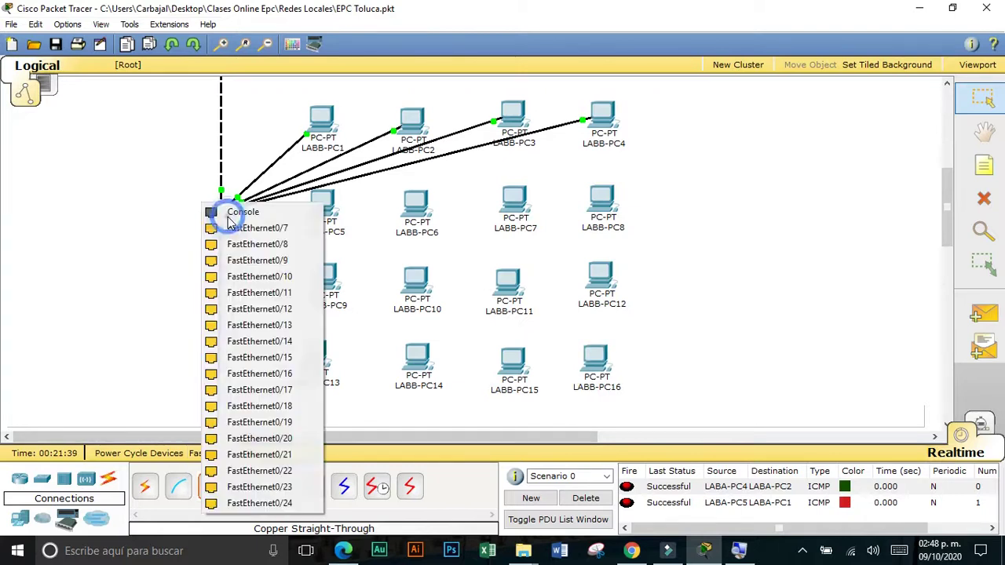
left_click(258, 374)
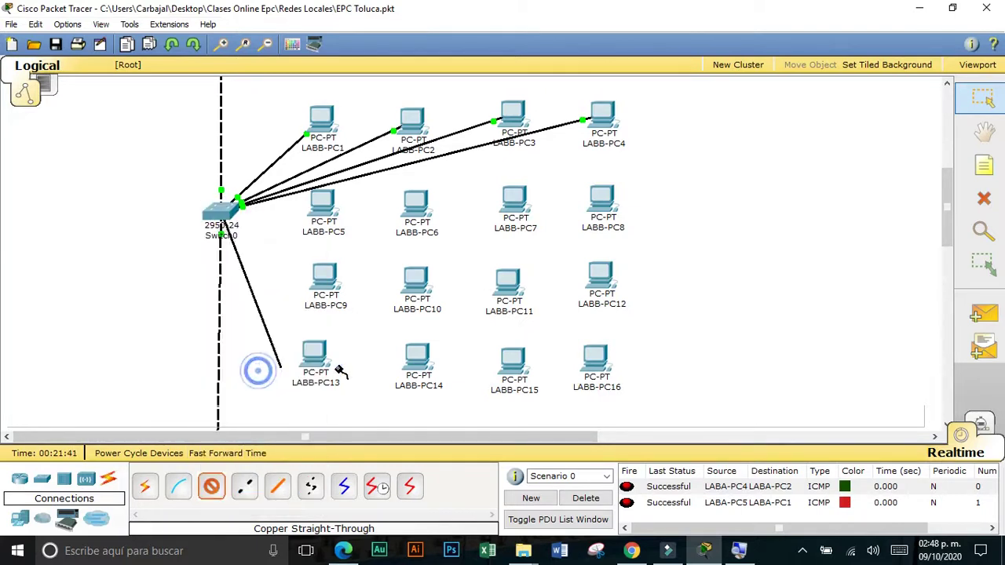
left_click(585, 357)
left_click(594, 366)
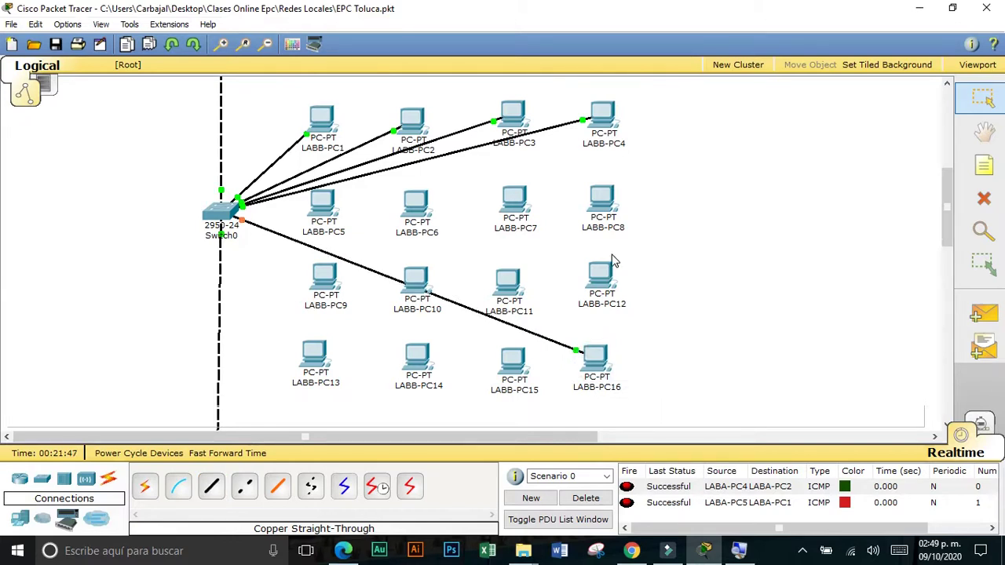
Step: Compare the IP details of LABA-PC1 and LABA-PC20 with those of LABB-PC16
scroll(636, 303, "up", 5)
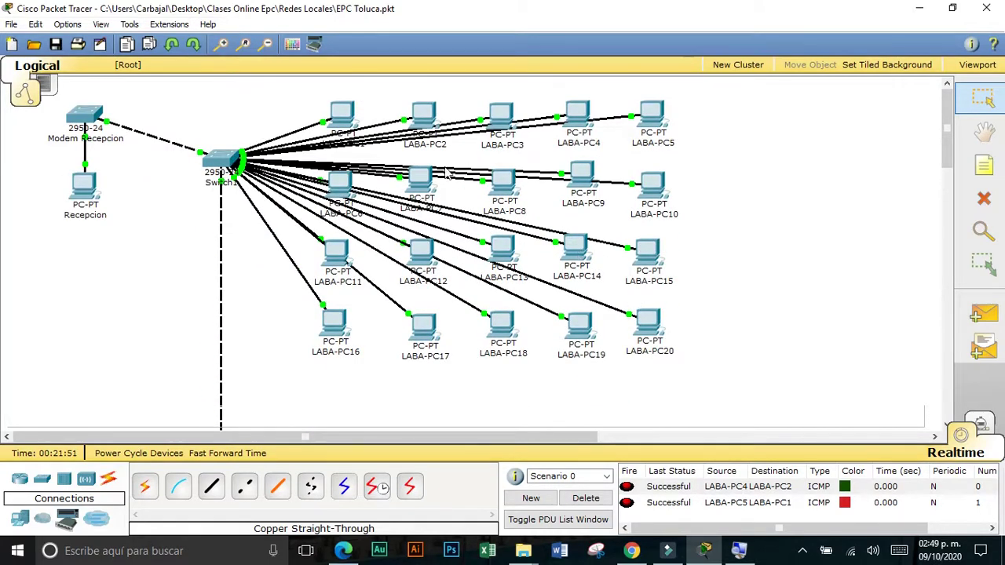
mouse_move(355, 119)
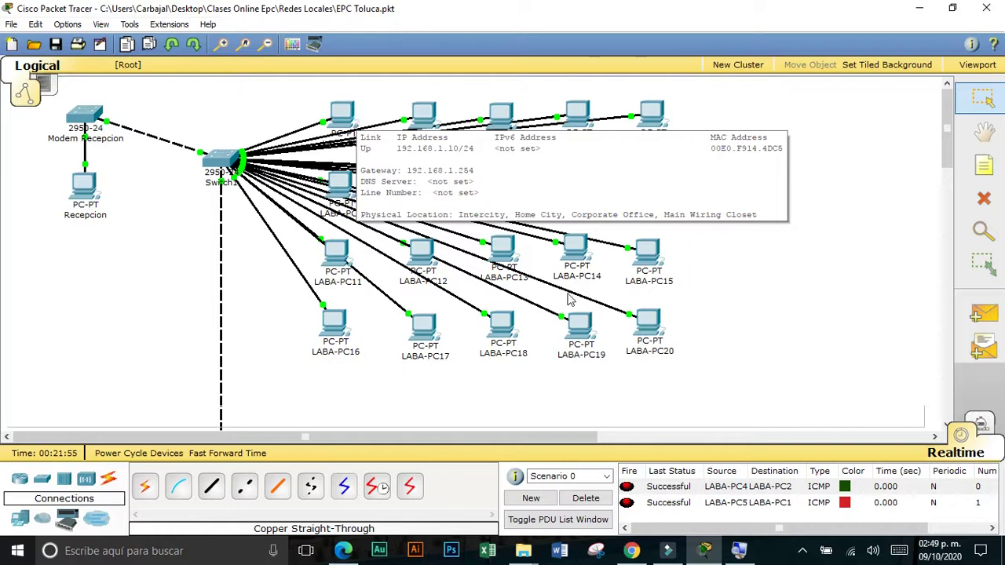
mouse_move(658, 321)
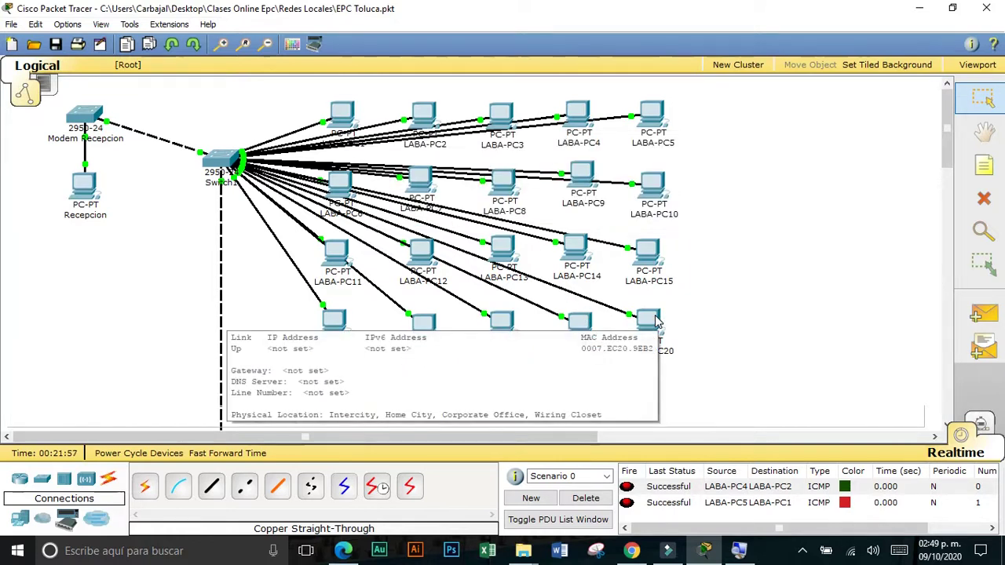
scroll(372, 234, "down", 5)
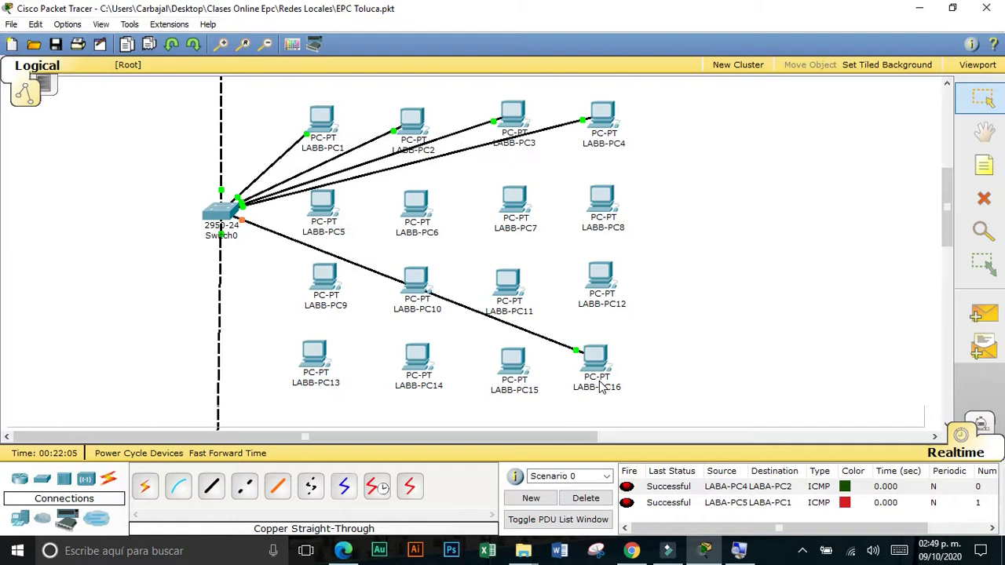
mouse_move(600, 388)
Step: Give LABC-PC1 the static IP address 192.168.1.81 with subnet mask 255.255.255.0
scroll(459, 343, "down", 7)
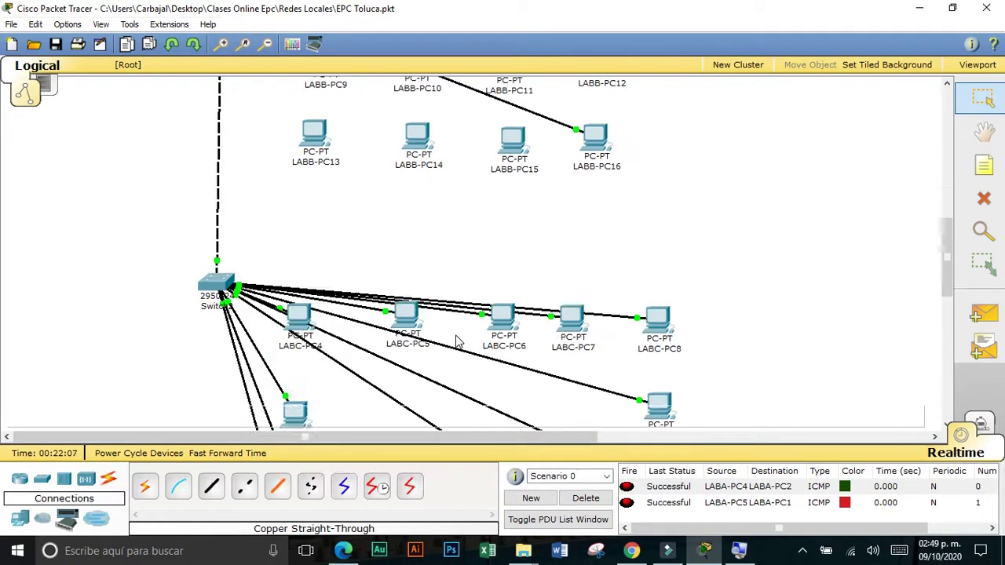
scroll(459, 343, "down", 1)
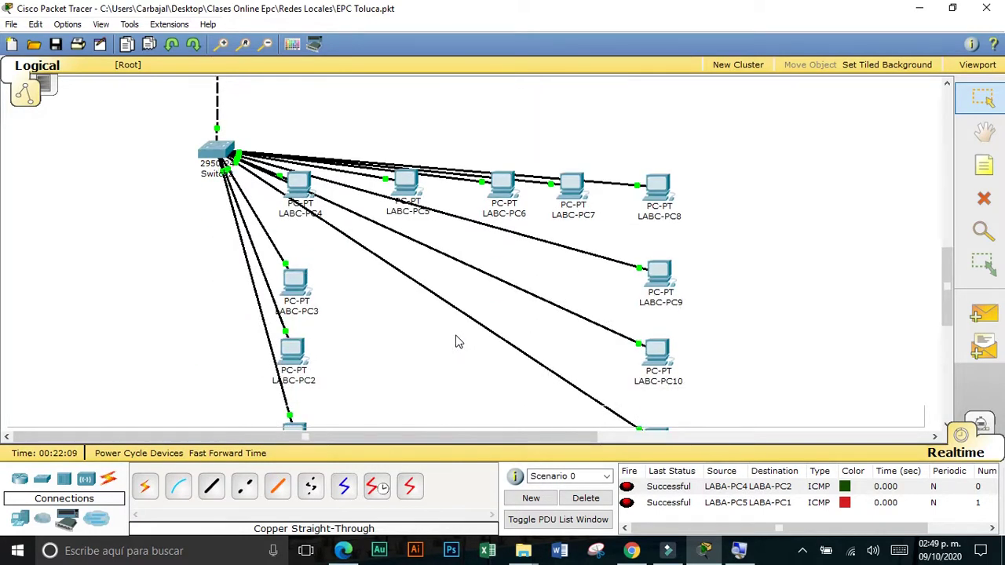
scroll(460, 343, "down", 2)
left_click(294, 359)
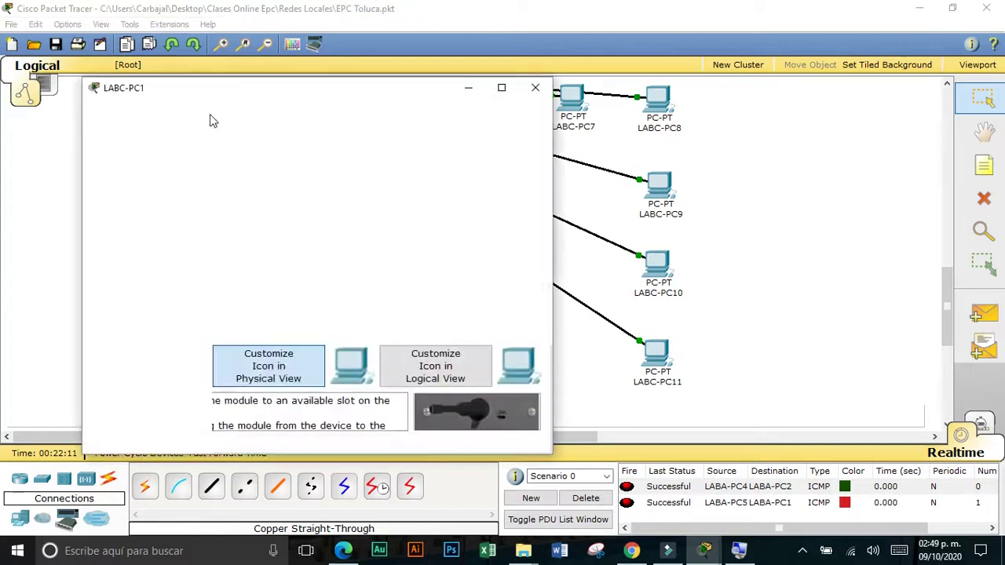
left_click(430, 139)
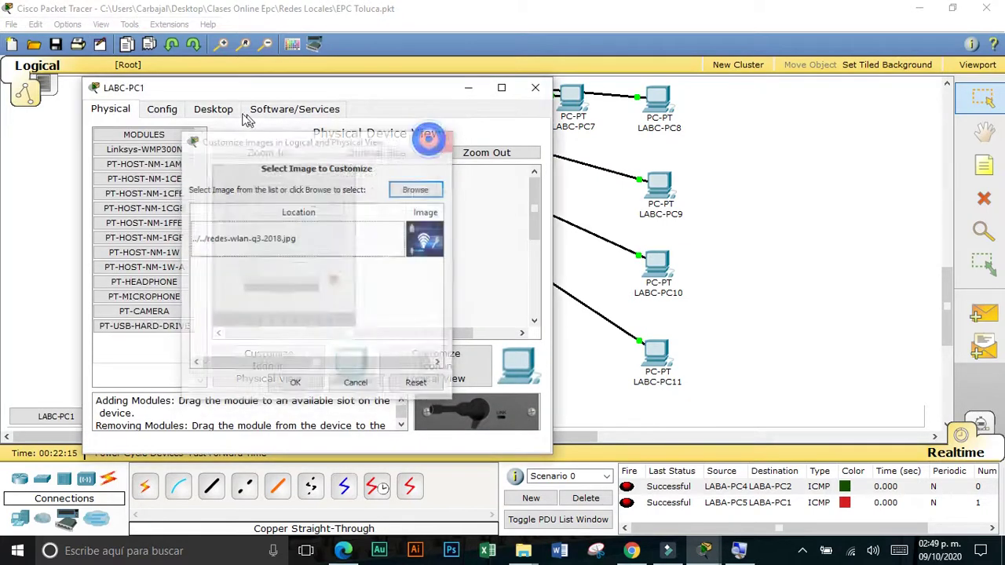
left_click(222, 111)
left_click(137, 187)
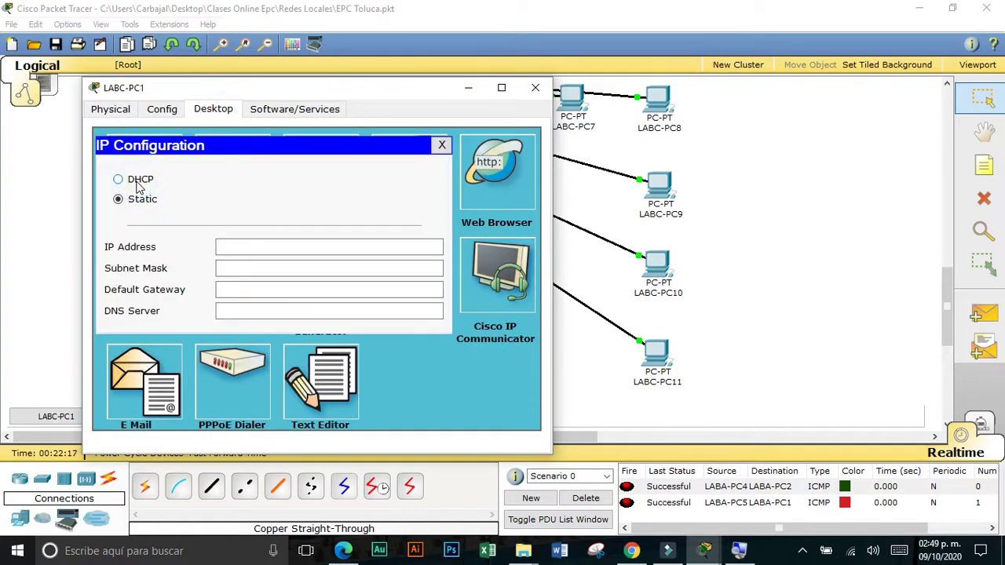
left_click(219, 247)
type("192.168.1.51")
key("BackSpace")
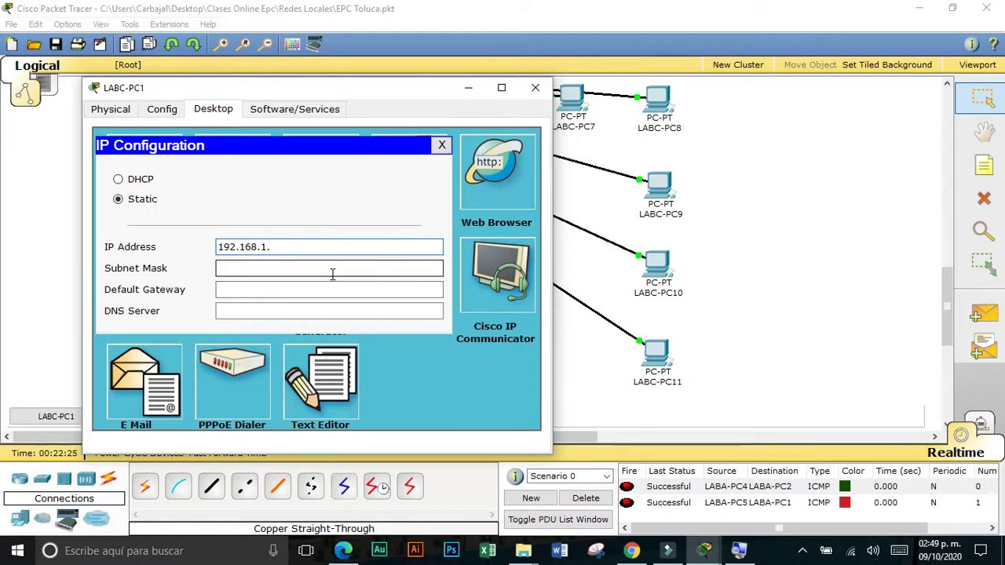
left_click(329, 272)
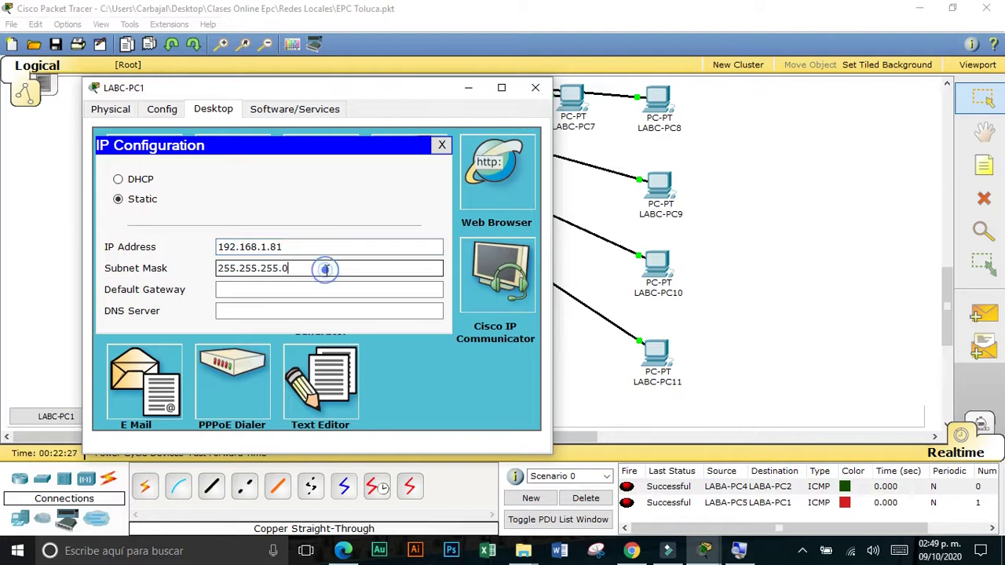
Step: Set LABC-PC1's default gateway to 192.168.1.254 and close its configuration window
left_click(311, 288)
type("192.168.1.51")
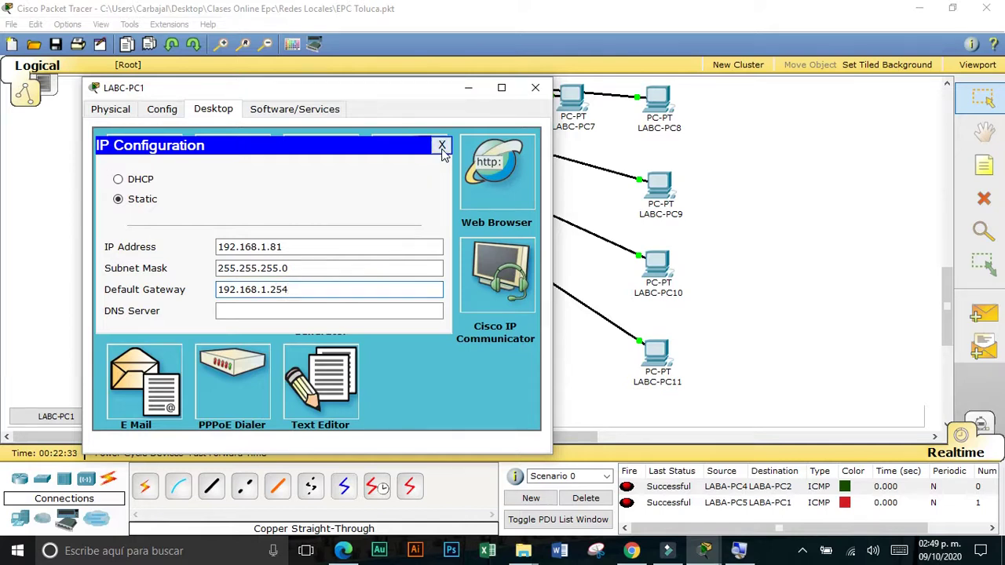
left_click(442, 147)
left_click(535, 87)
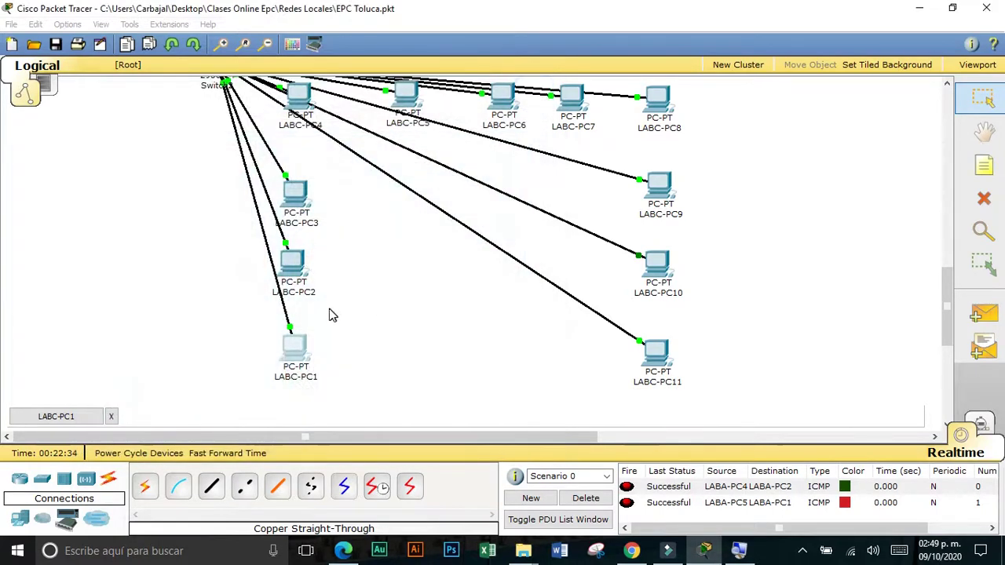
Step: Give LABC-PC2 the static IP address 192.168.1.82 with subnet mask 255.255.255.0
left_click(304, 274)
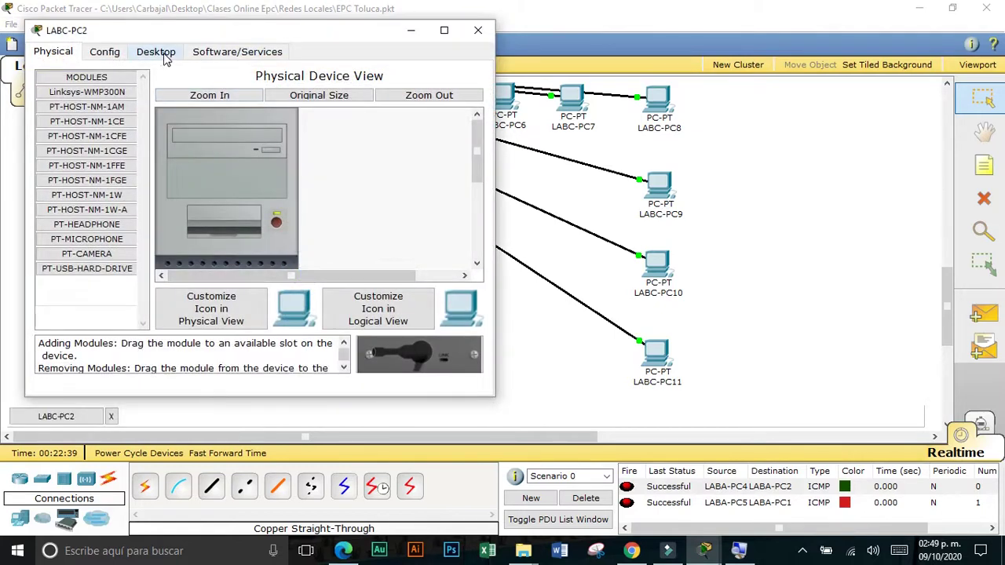
left_click(157, 51)
left_click(98, 132)
left_click(167, 189)
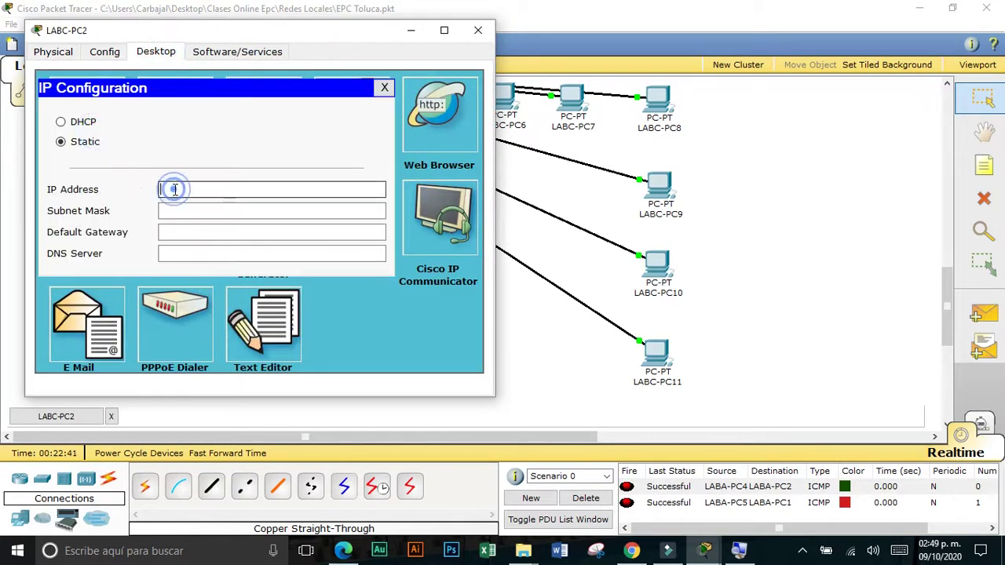
type("192.168.1.51")
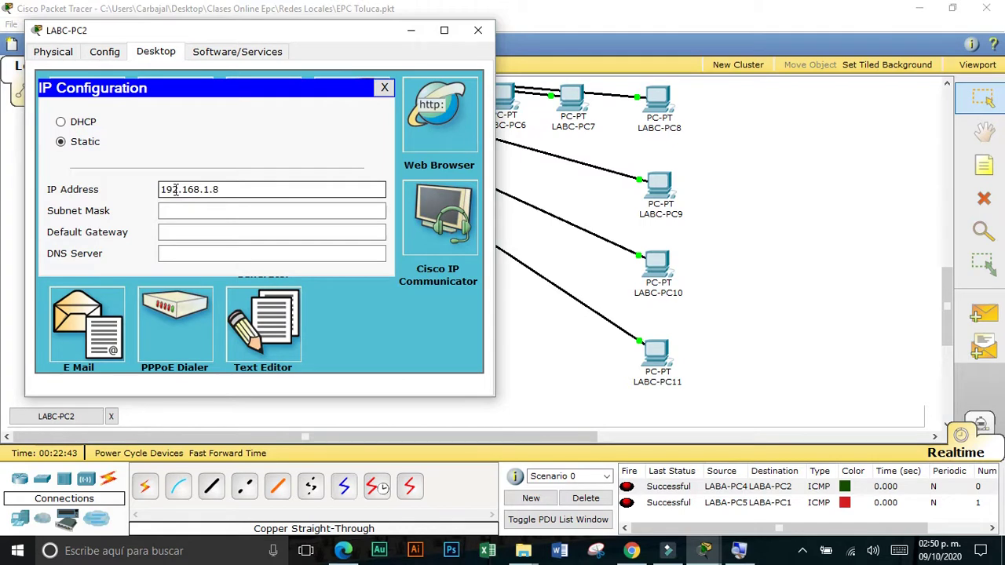
left_click(177, 209)
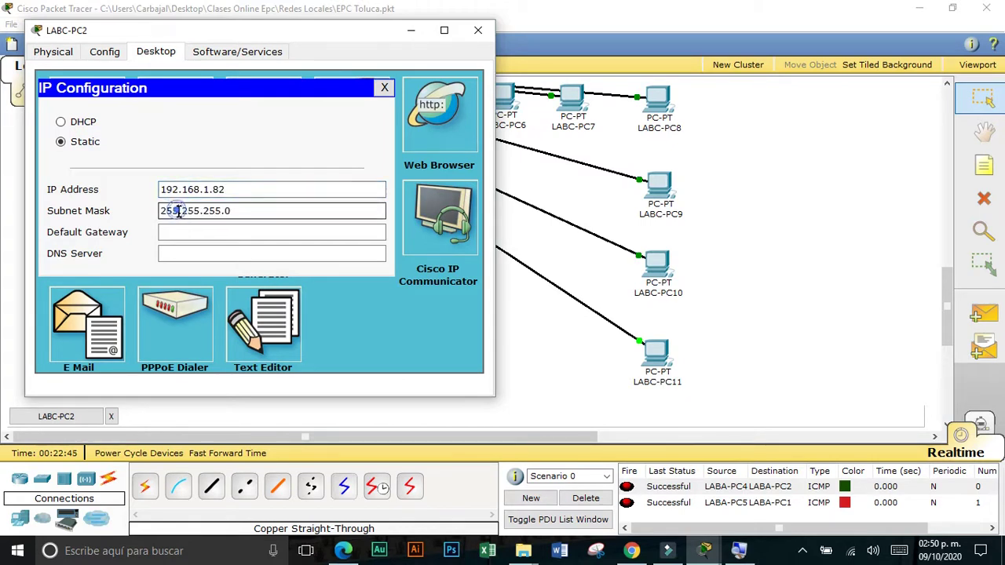
Step: Set LABC-PC2's default gateway to 192.168.1.254 and close its configuration window
left_click(186, 235)
type("192.168.1.51")
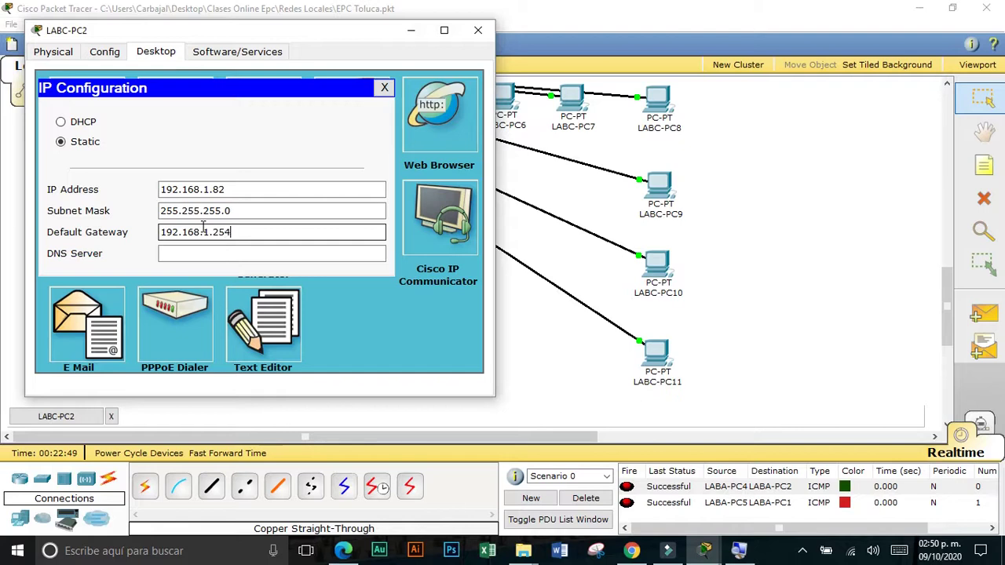
left_click(384, 87)
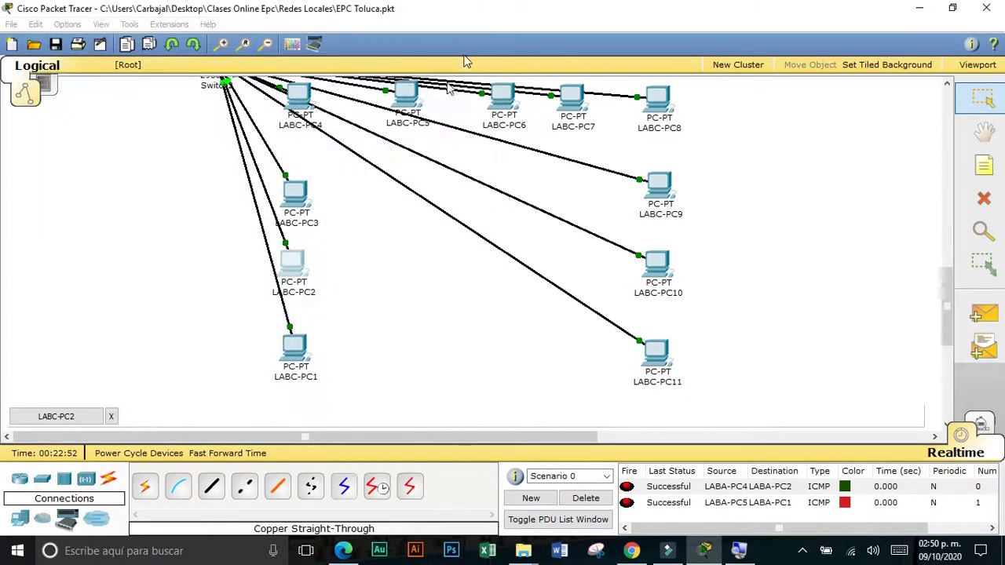
left_click(476, 31)
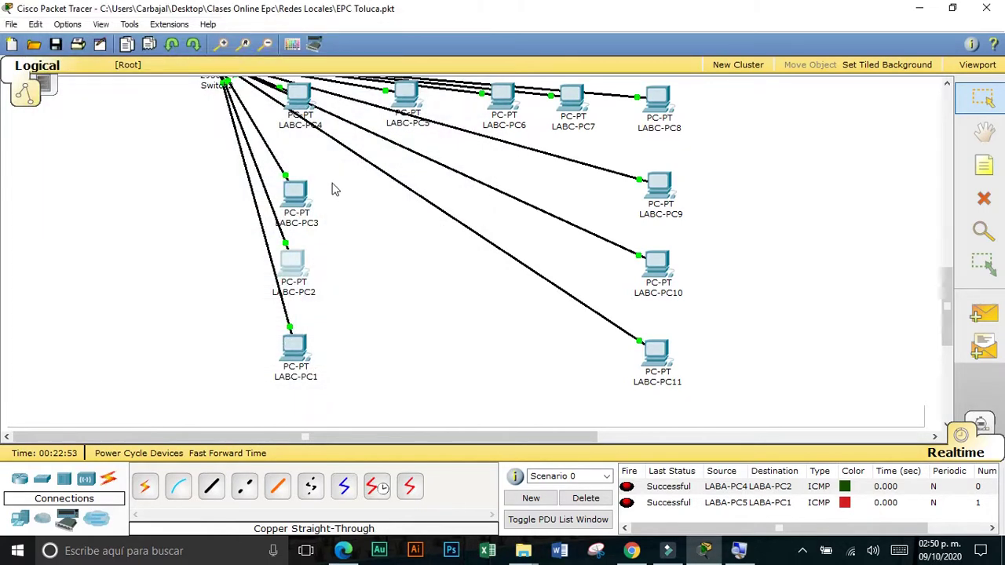
Step: Give LABC-PC3 the static IP address 192.168.1.83 with subnet mask 255.255.255.0
left_click(306, 196)
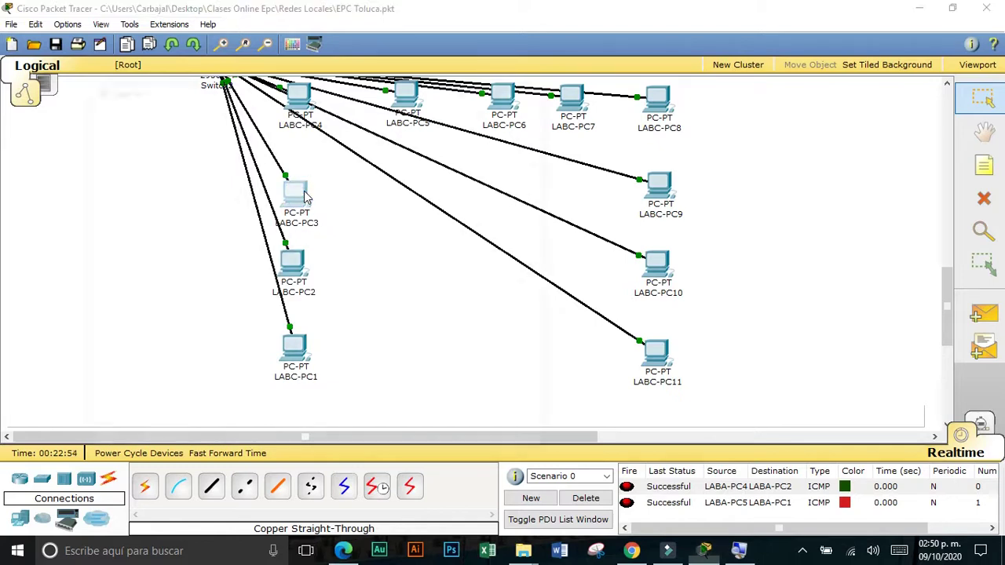
left_click(214, 109)
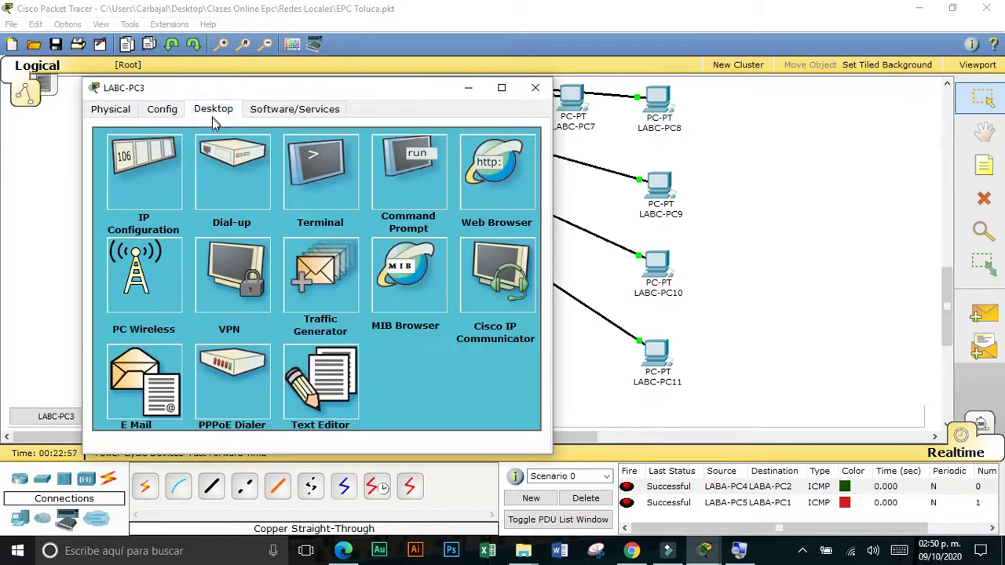
left_click(163, 165)
left_click(221, 246)
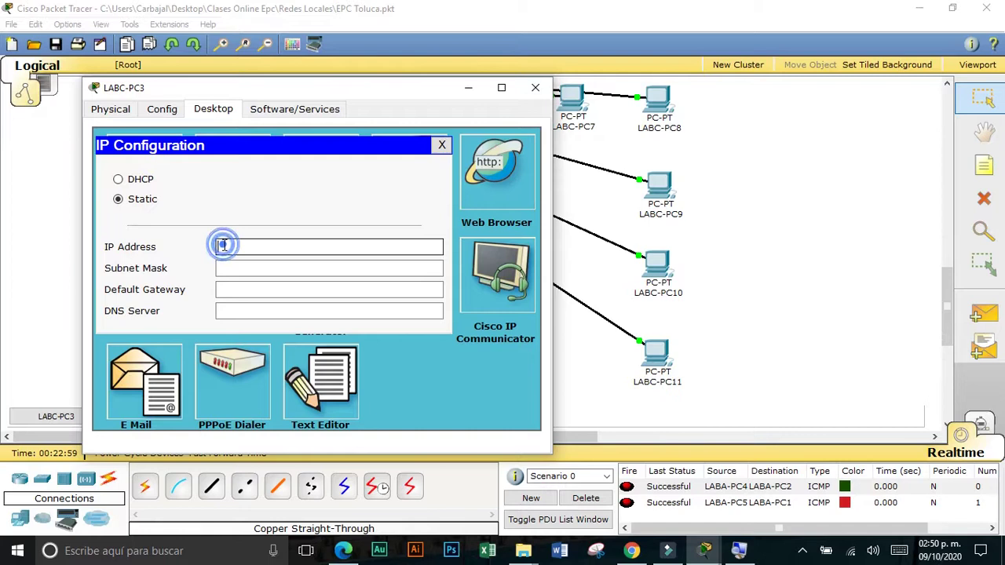
type("192.168.1.51")
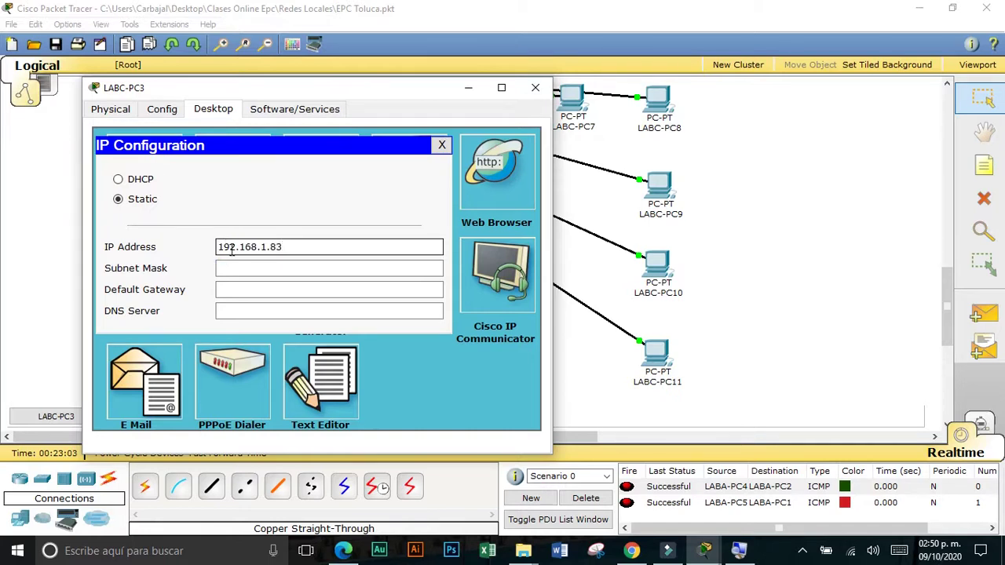
left_click(235, 267)
Step: Set LABC-PC3's default gateway to 192.168.1.254 and close its configuration window
left_click(238, 288)
type("192.168.1.51")
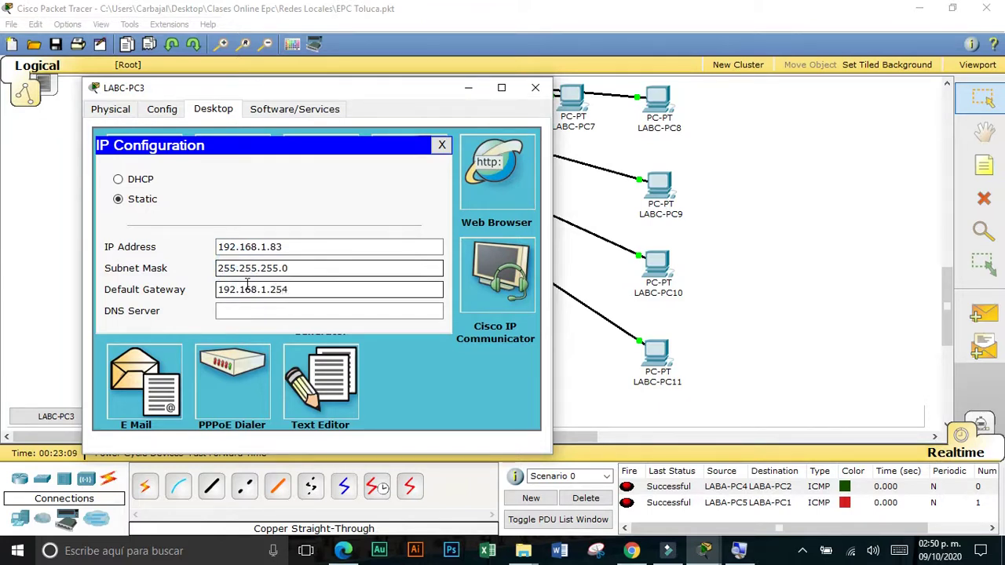
left_click(442, 144)
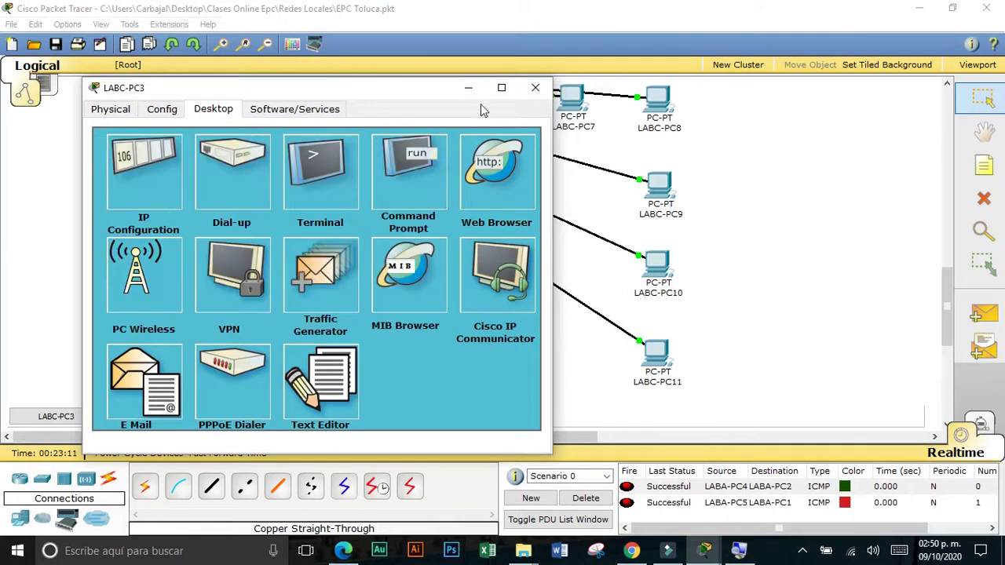
left_click(533, 93)
Step: Give LABC-PC4 the static IP address 192.168.1.84 with subnet mask 255.255.255.0
left_click(303, 107)
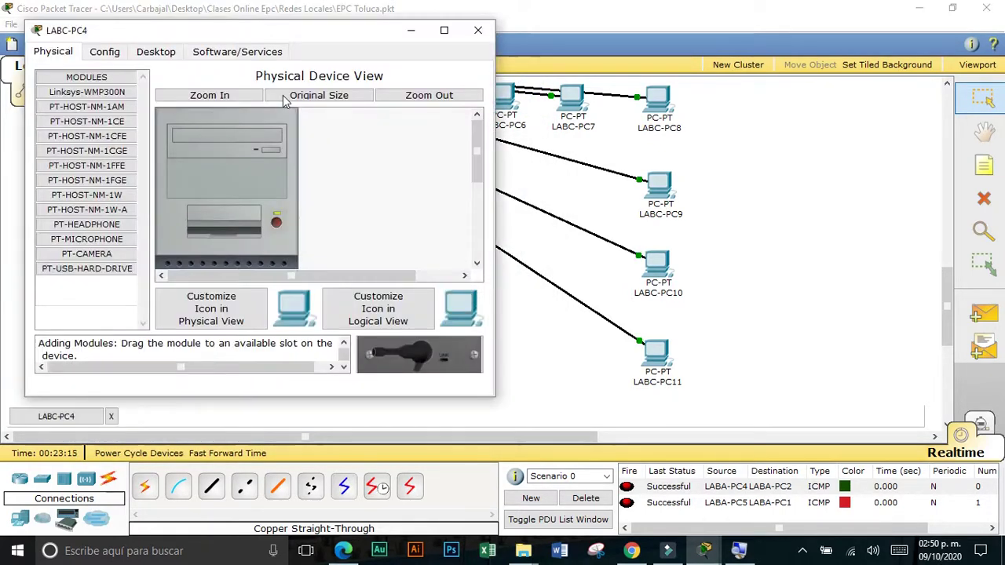
left_click(157, 51)
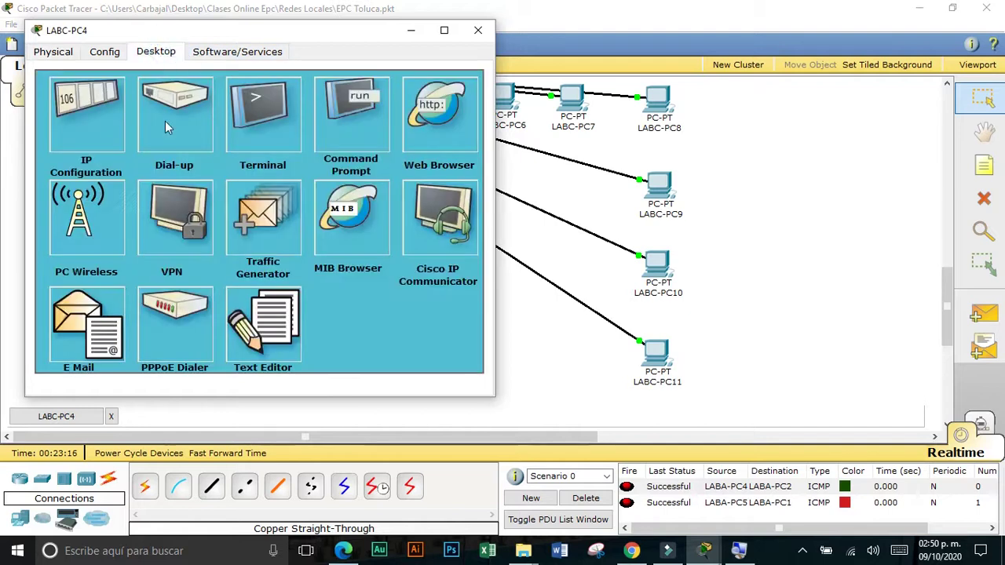
left_click(88, 125)
left_click(179, 187)
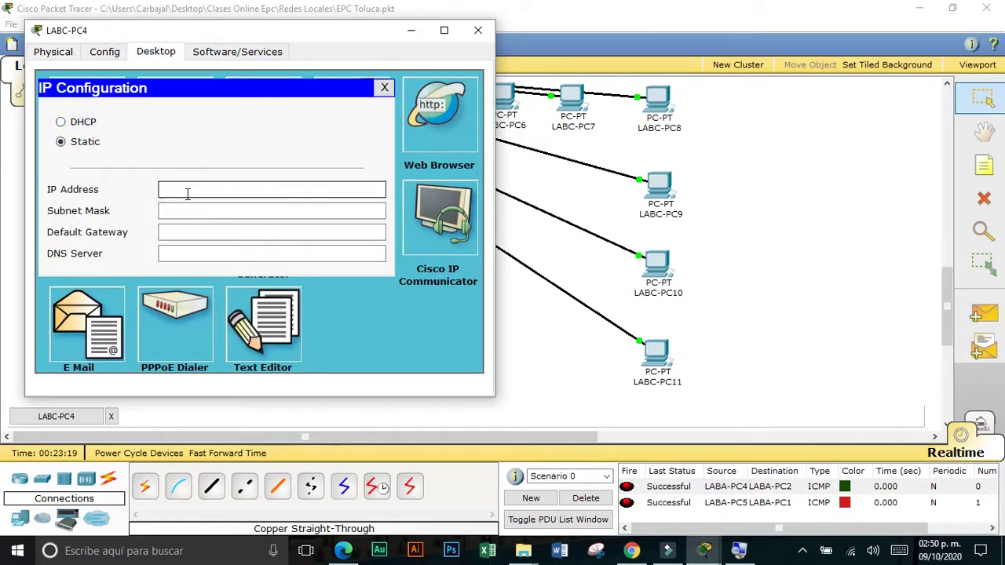
type("192.168.1.5")
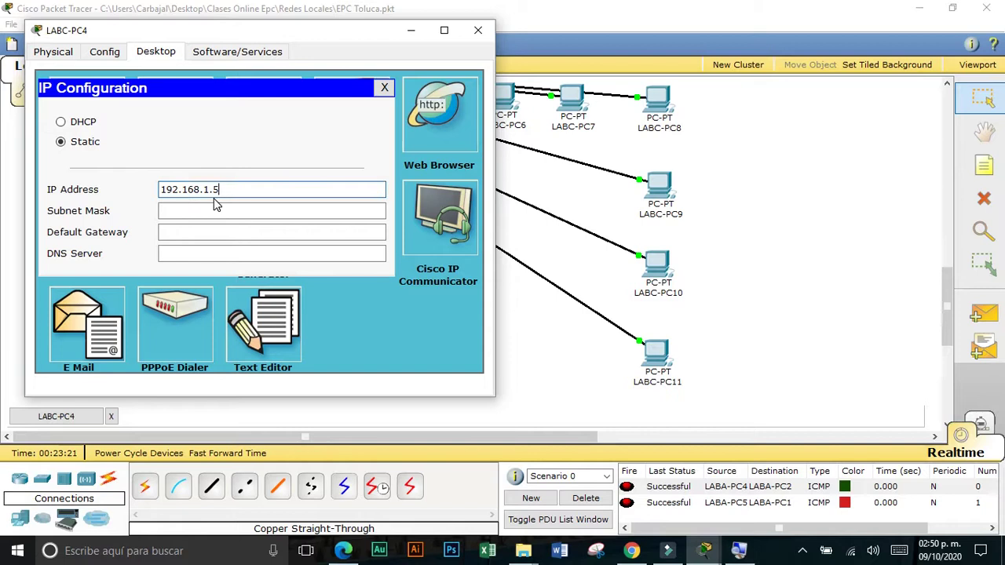
type("184")
left_click(214, 208)
Step: Set LABC-PC4's default gateway to 192.168.1.254 and close its configuration window
left_click(198, 235)
type("192.168.1.51")
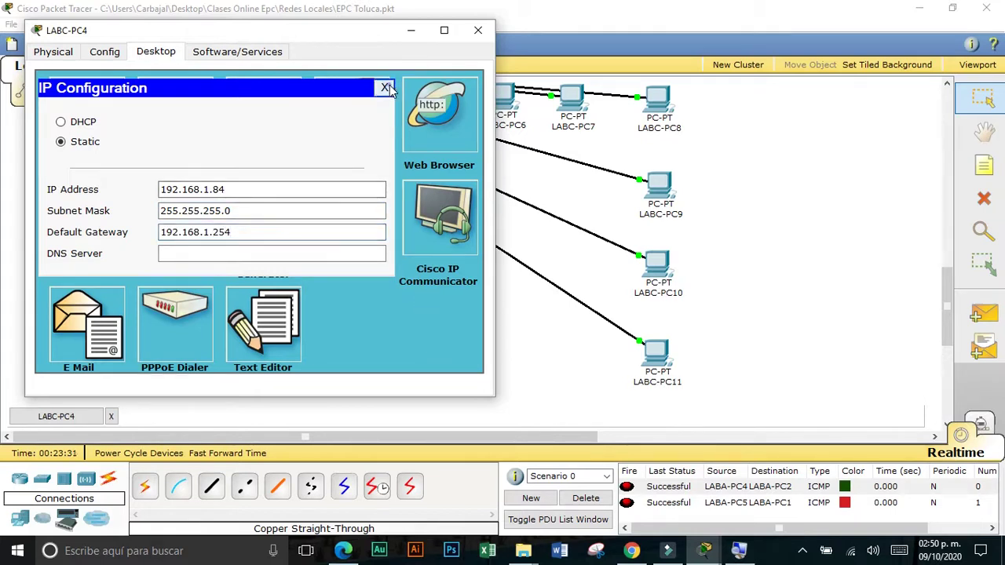
left_click(385, 87)
left_click(476, 30)
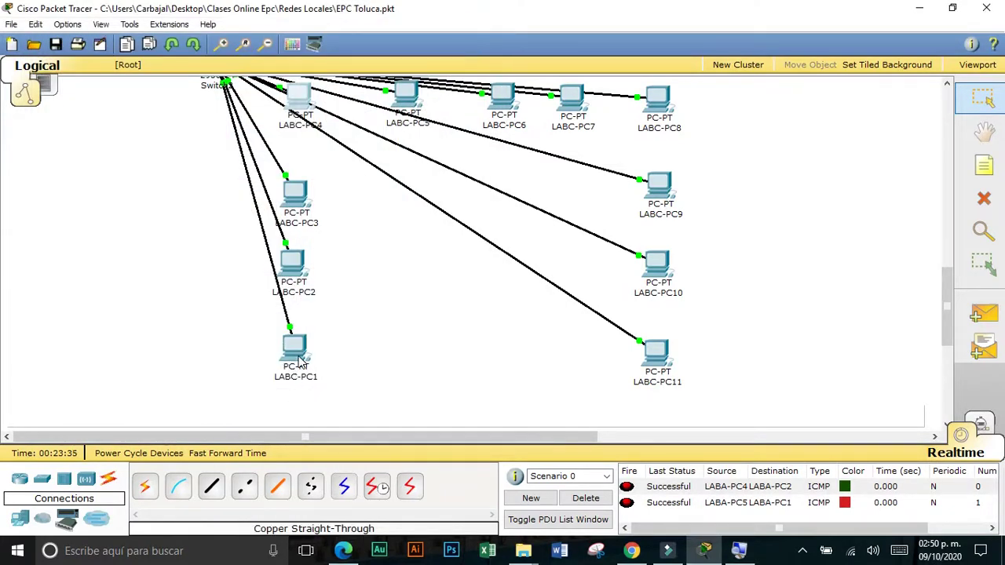
Step: Check the IP details of LABC-PC1 through LABC-PC4 and of the other LABC PCs on the same switch
mouse_move(299, 361)
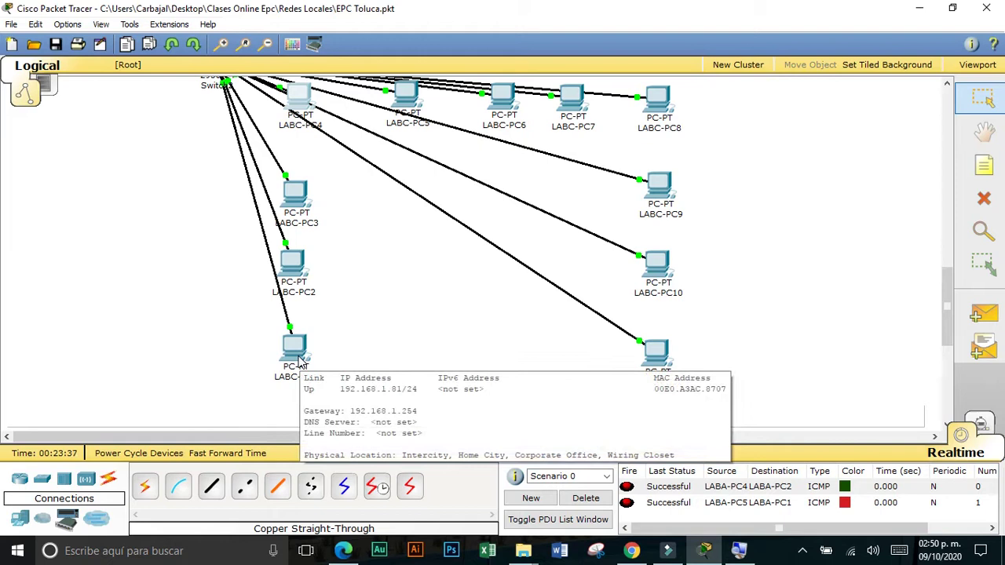
mouse_move(300, 271)
mouse_move(303, 232)
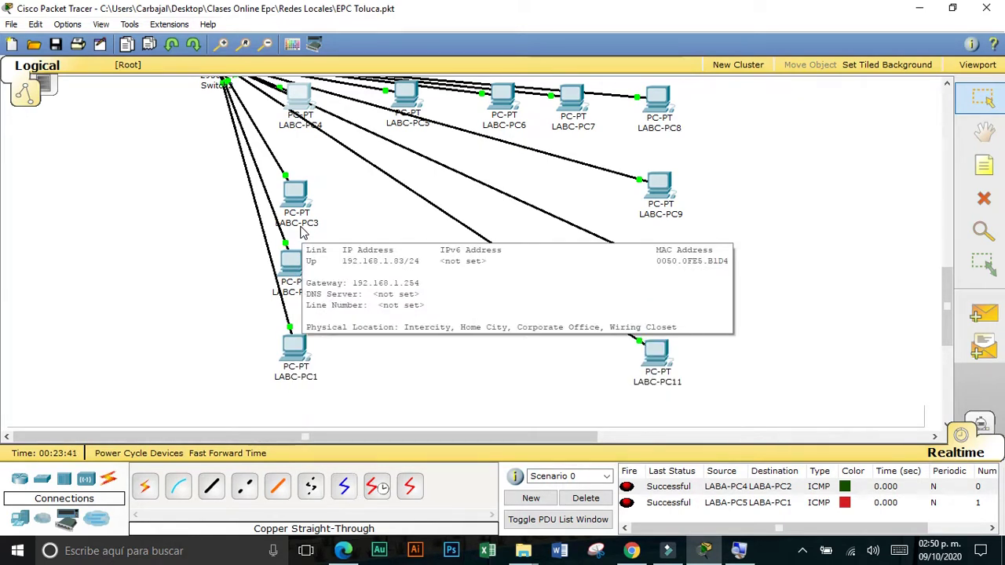
mouse_move(306, 130)
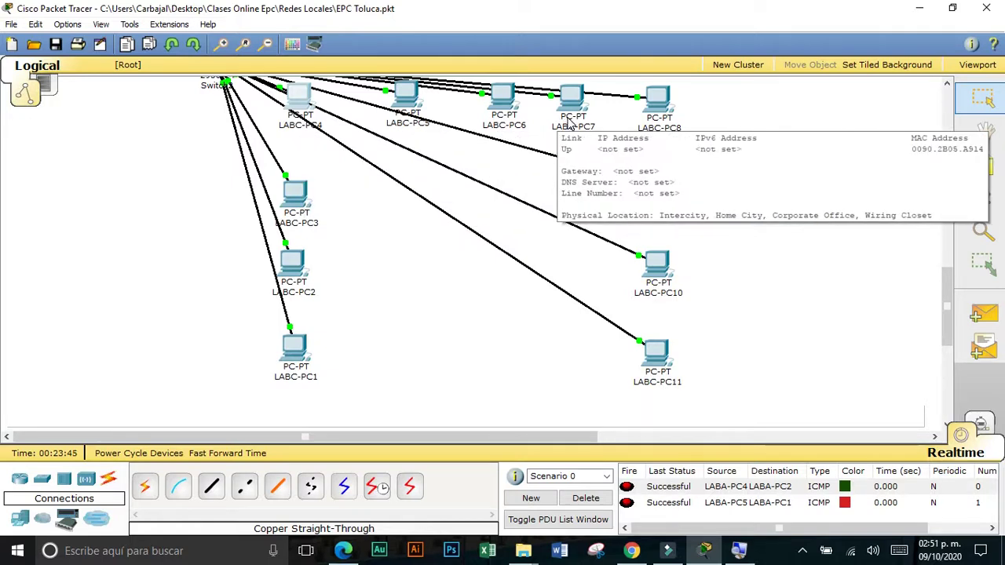
mouse_move(658, 250)
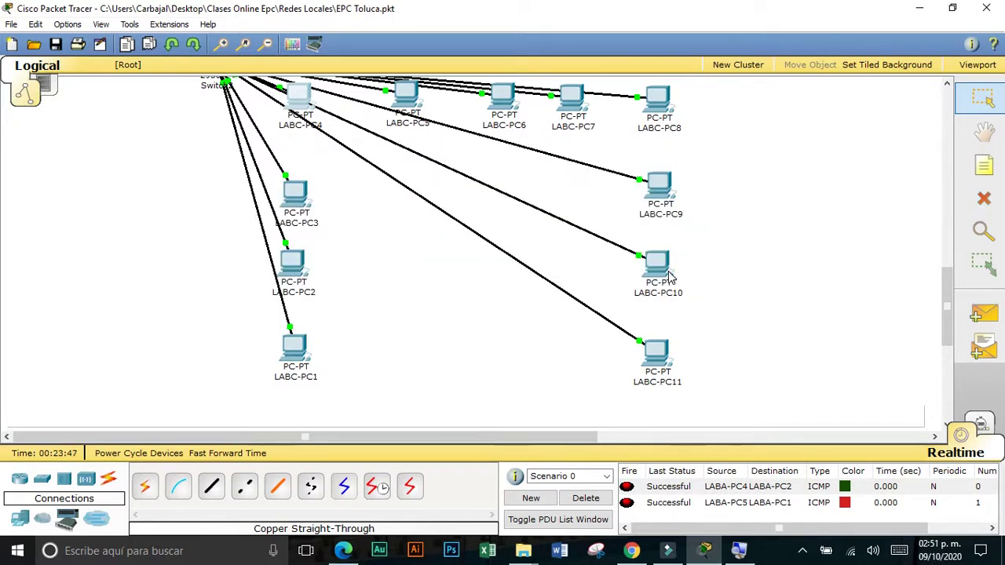
Step: Give LABC-PC11 the static IP address 192.168.1.91 with subnet mask 255.255.255.0
mouse_move(671, 359)
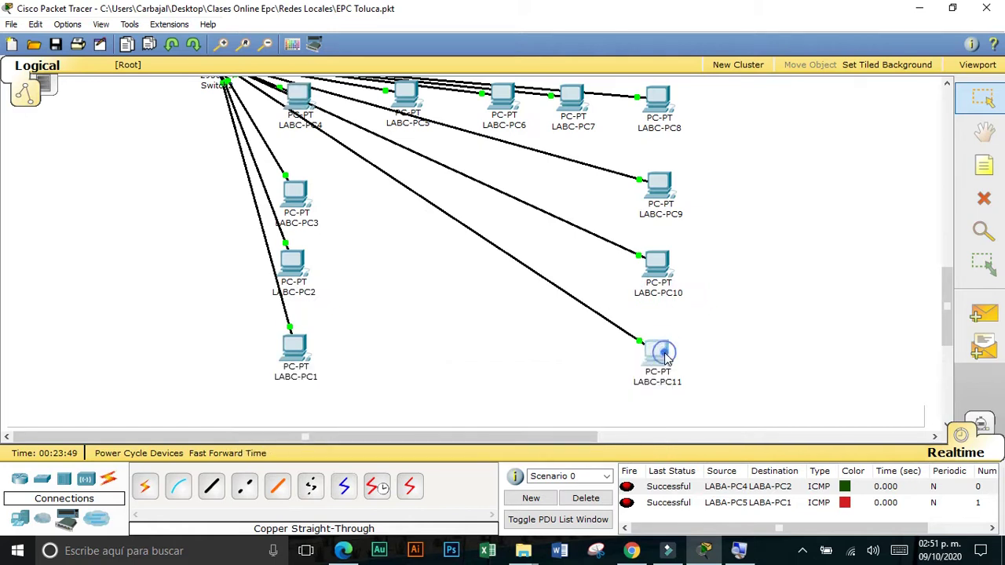
left_click(666, 359)
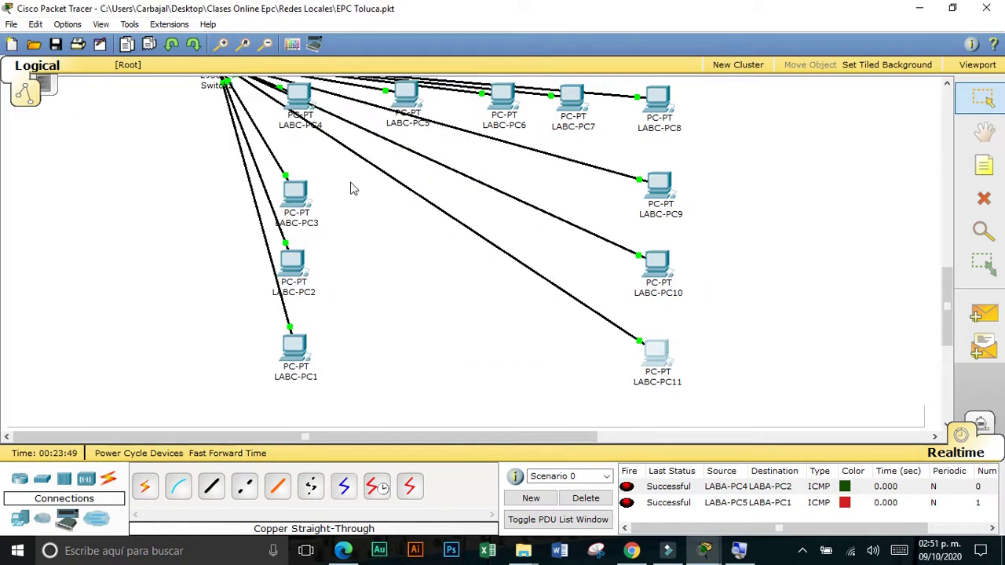
left_click(648, 353)
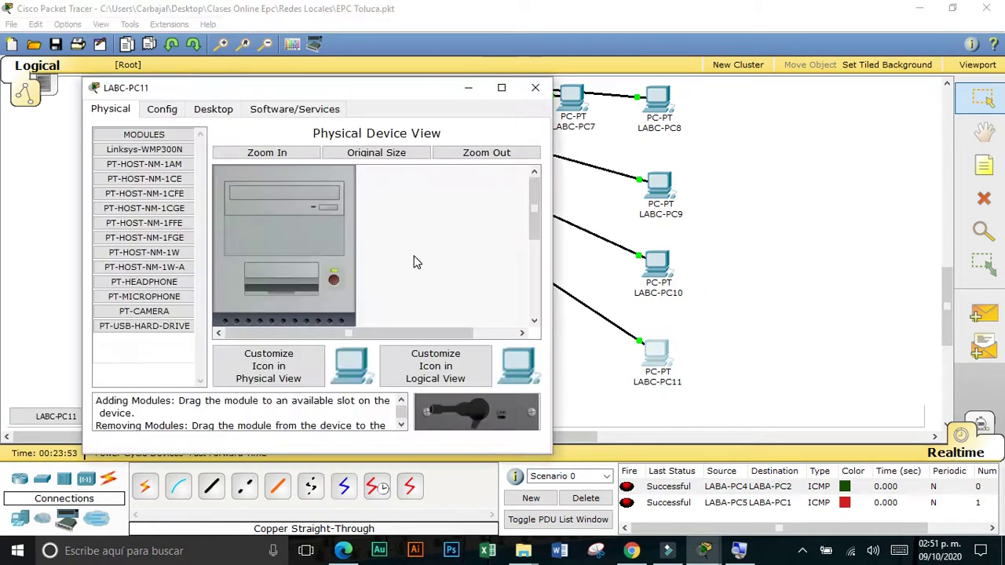
left_click(213, 109)
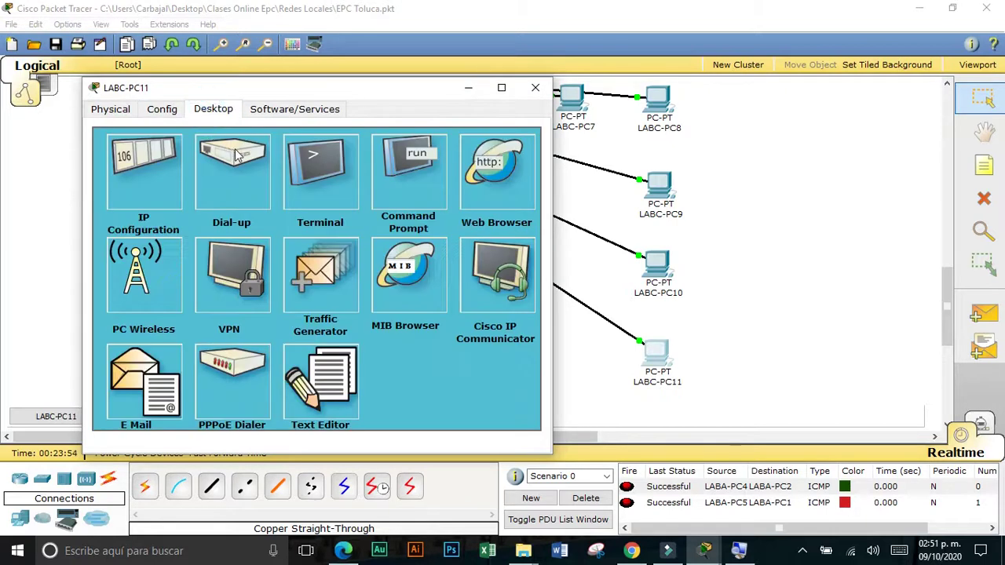
left_click(176, 173)
left_click(235, 245)
type("192.168.1.51")
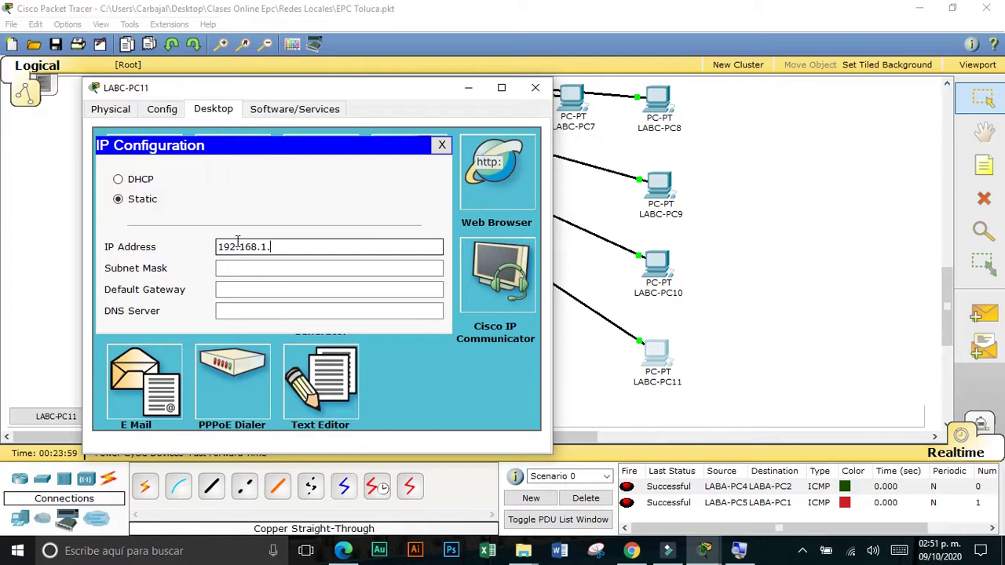
left_click(243, 267)
Step: Set LABC-PC11's default gateway to 192.168.1.254 and close its configuration window
left_click(242, 290)
type("192.168.1.51")
key("BackSpace")
type("25")
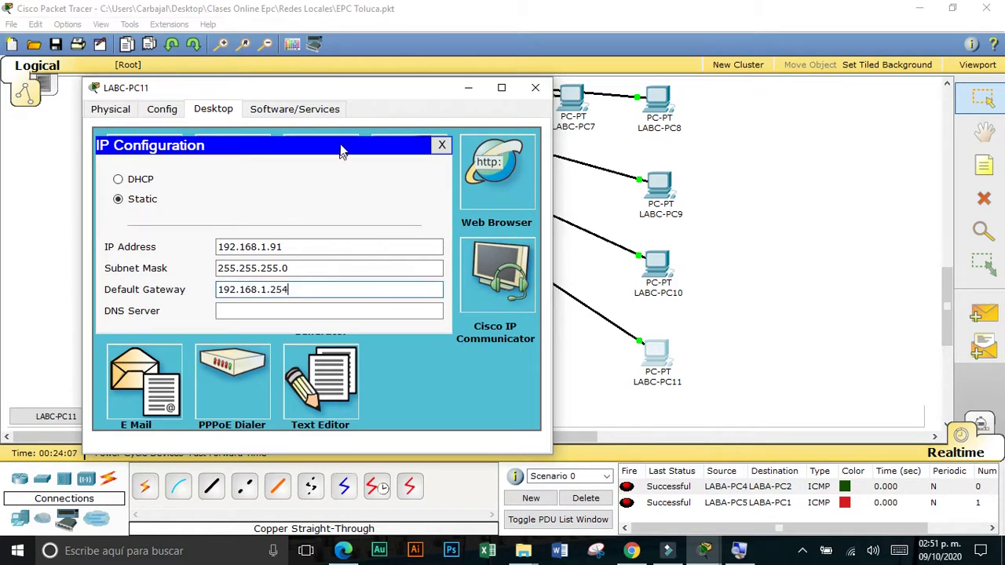
left_click(439, 146)
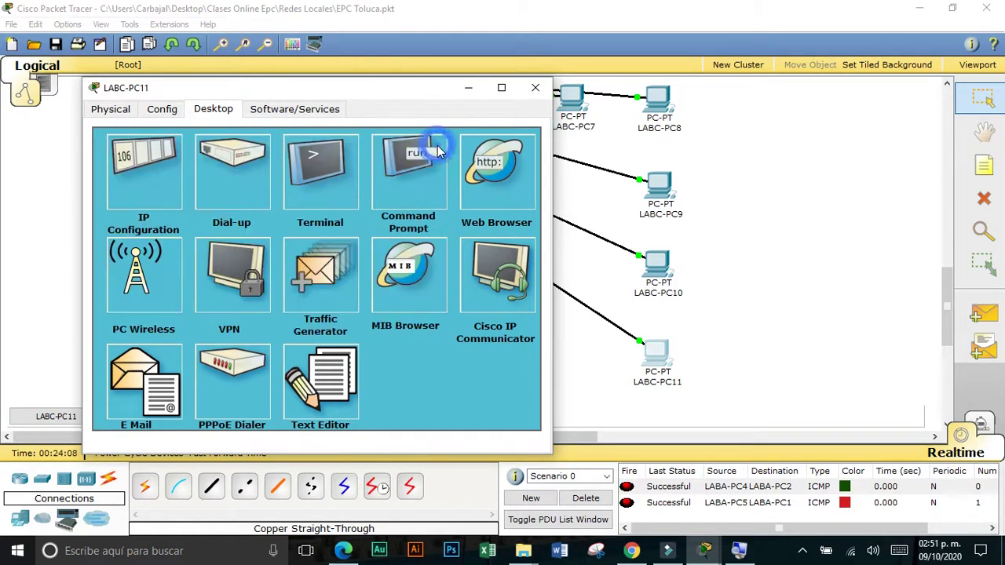
left_click(535, 87)
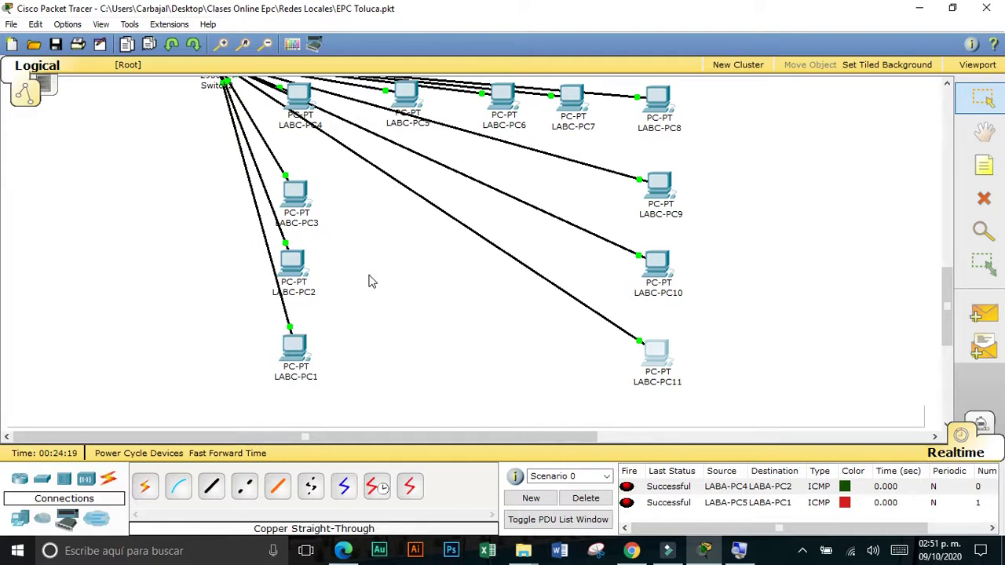
Step: Send a simple PDU from LABC-PC1 to LABA-PC3 and select its entry in the PDU list to check the status
scroll(372, 281, "up", 3)
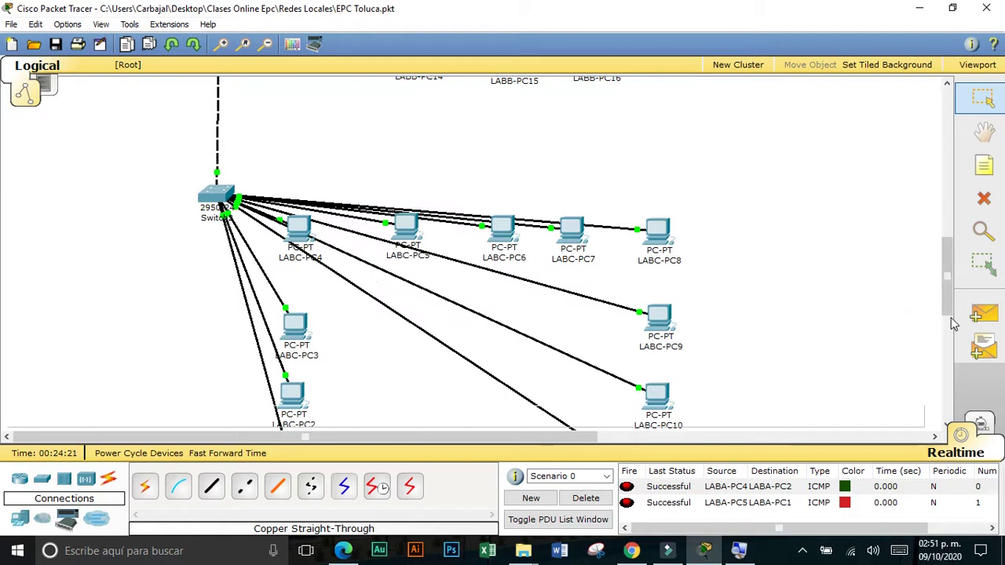
left_click(979, 315)
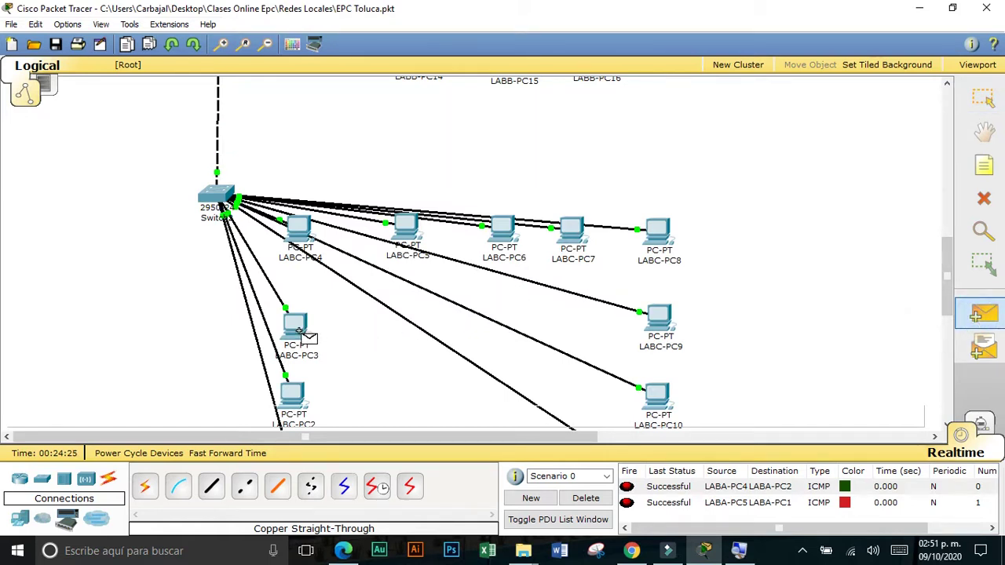
scroll(298, 334, "down", 3)
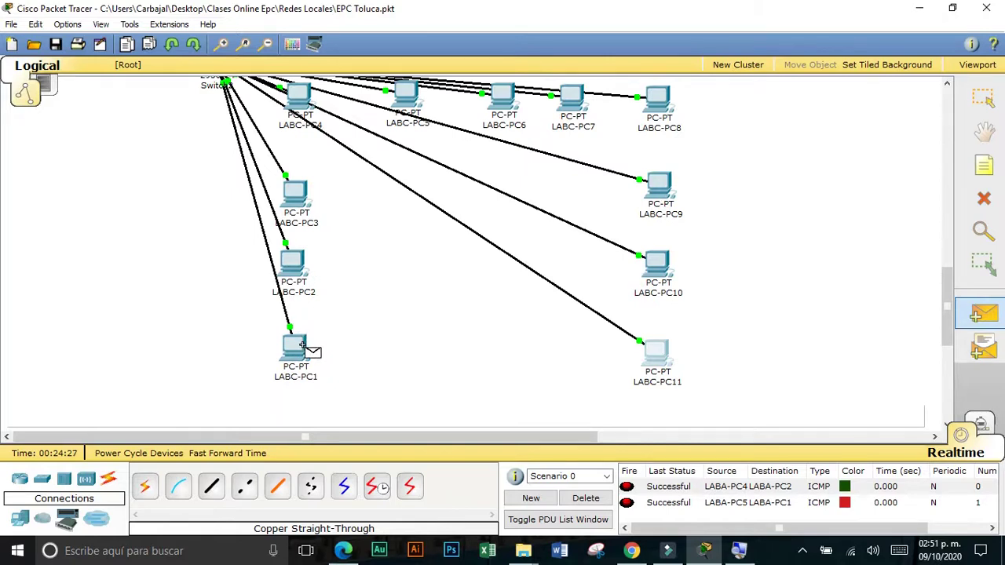
left_click(299, 345)
scroll(307, 326, "up", 5)
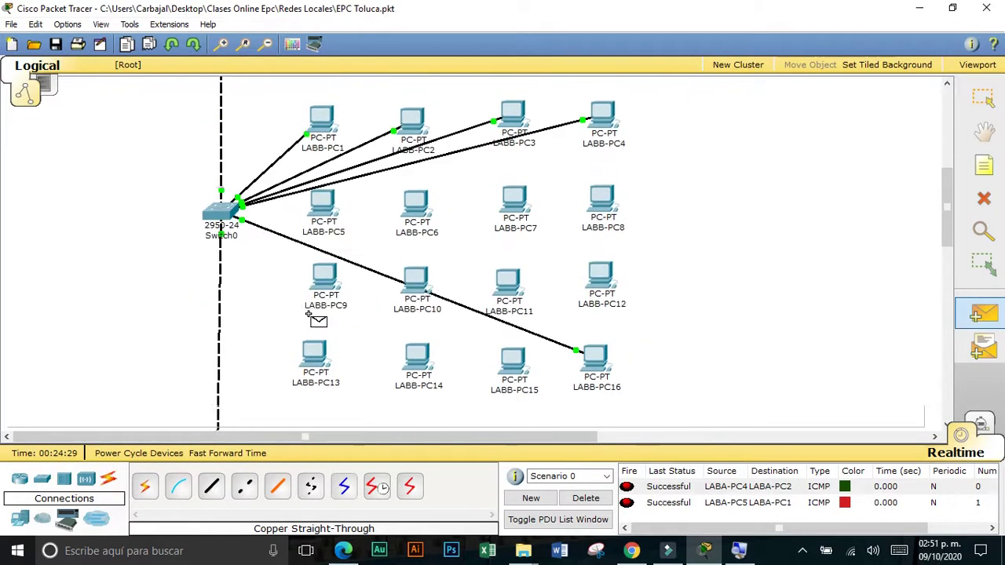
scroll(317, 321, "up", 8)
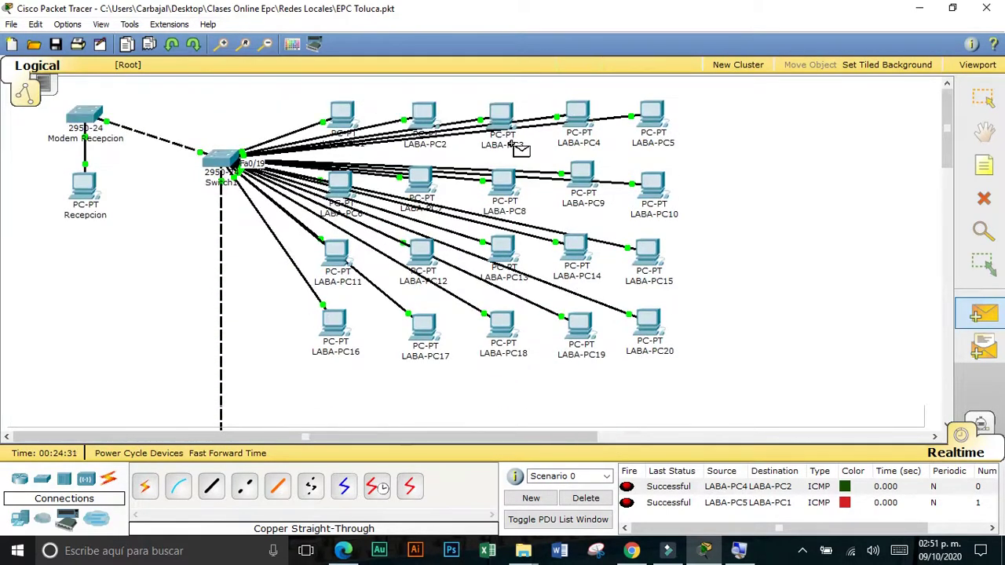
left_click(507, 110)
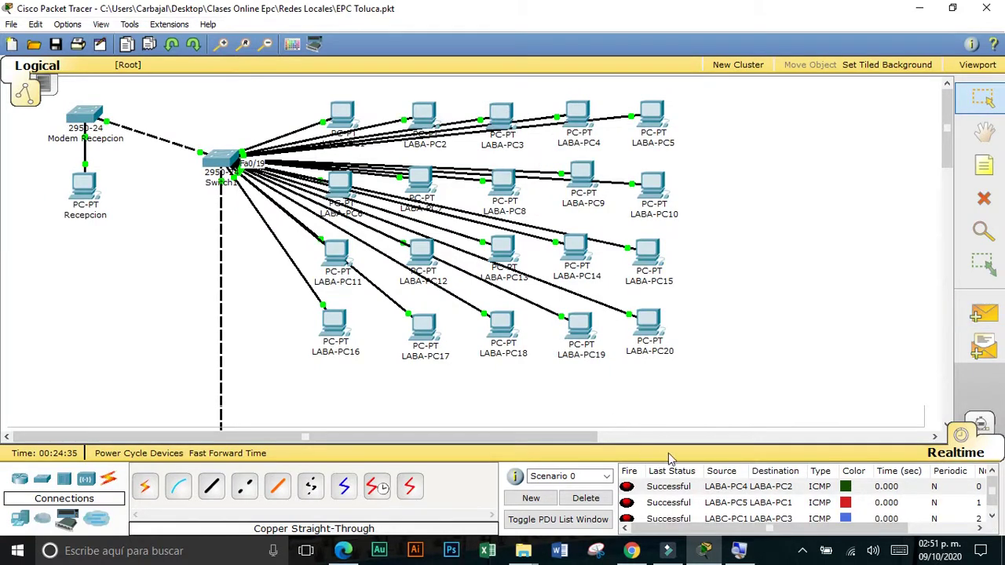
left_click(697, 488)
left_click(695, 517)
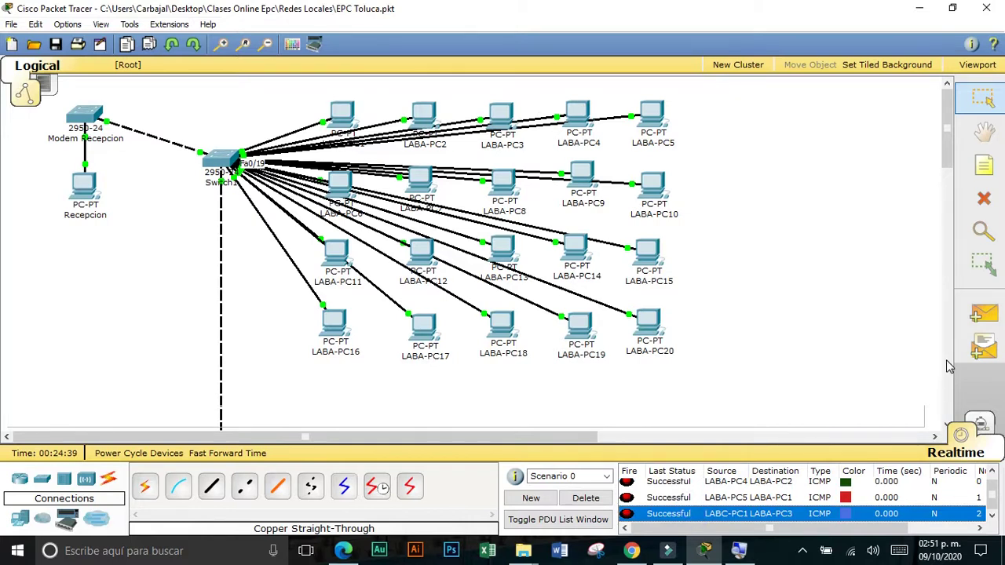
Step: Send a simple PDU from LABA-PC5 to LABB-PC2 and select its entry in the PDU list to check the status
left_click(983, 315)
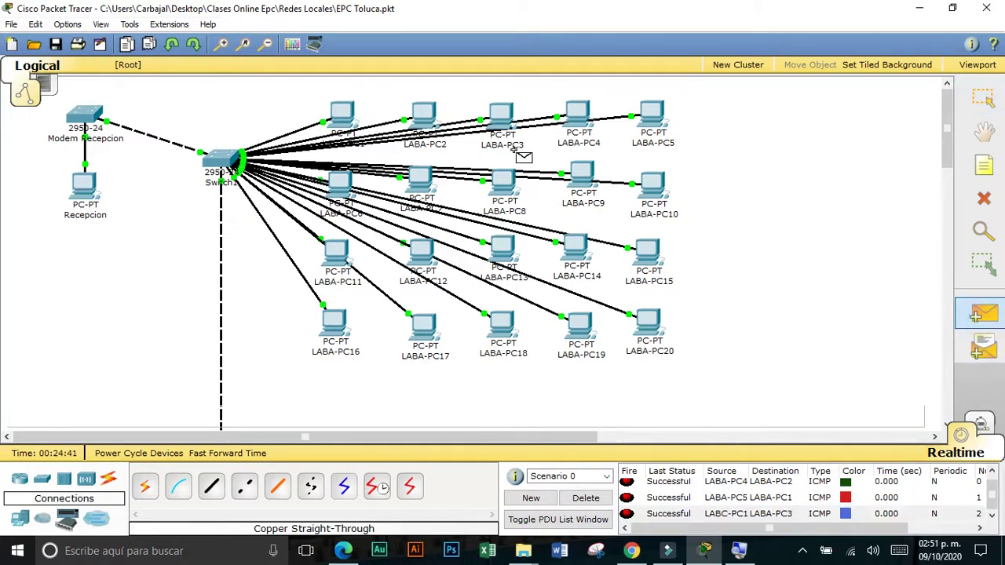
left_click(650, 113)
scroll(482, 281, "down", 5)
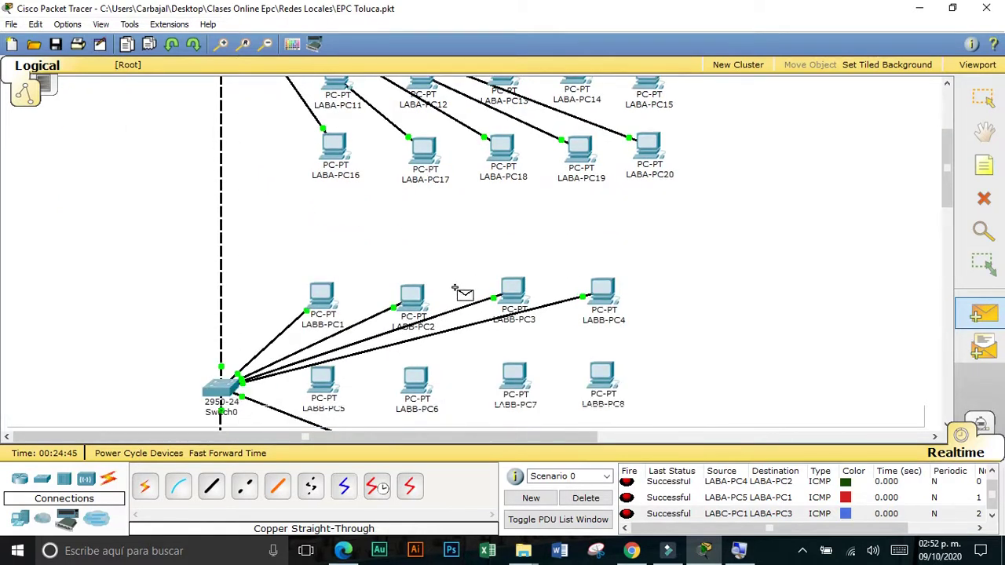
left_click(415, 297)
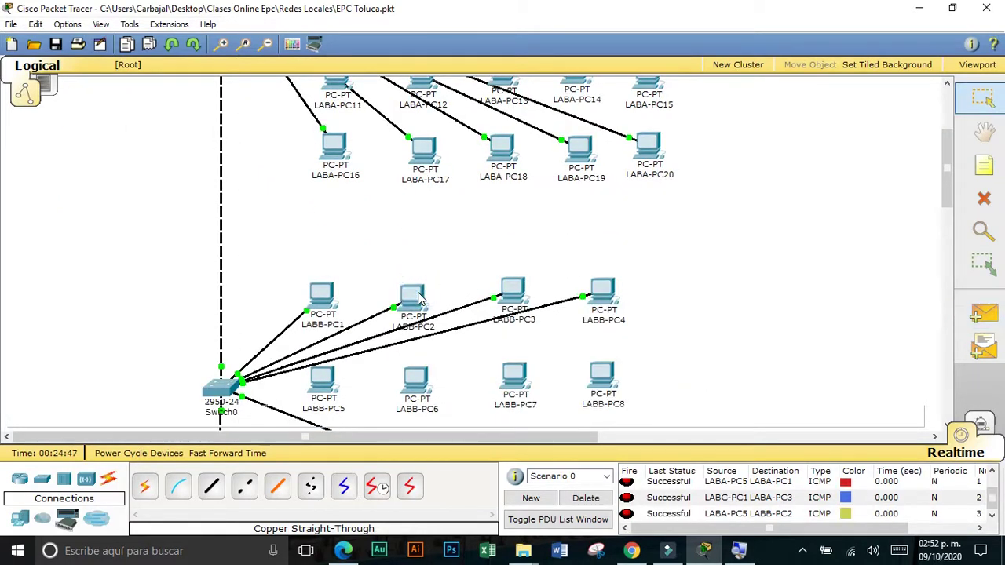
left_click(781, 514)
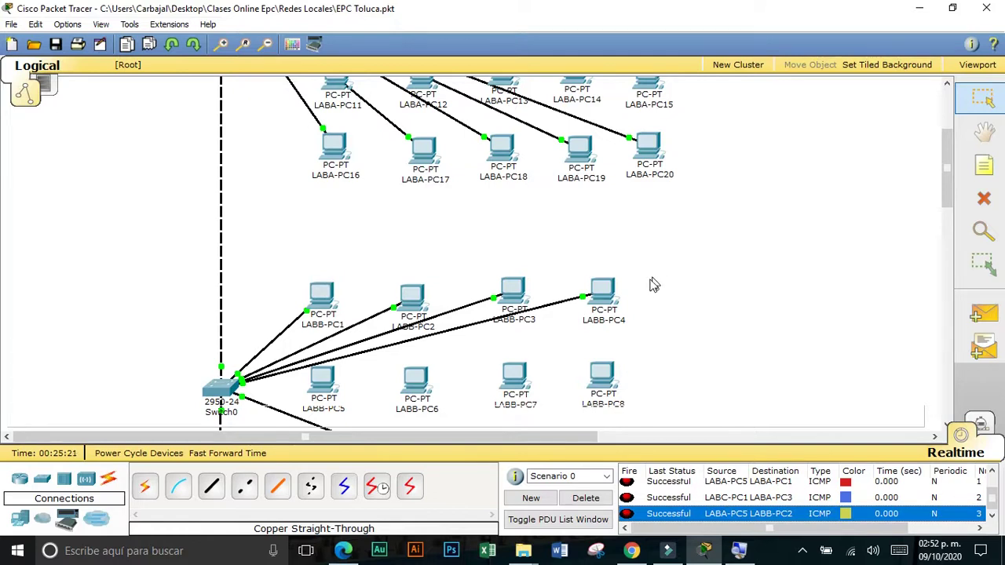
Step: Switch to Manual Redes Locales.pdf in Microsoft Edge and read page 54 on finding other network computers through the file explorer
mouse_move(343, 551)
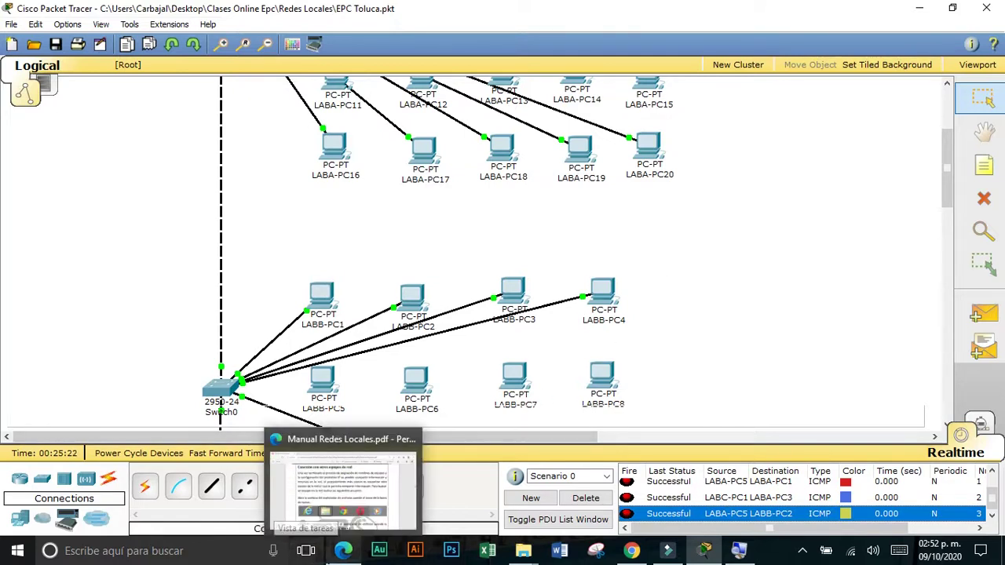
left_click(349, 551)
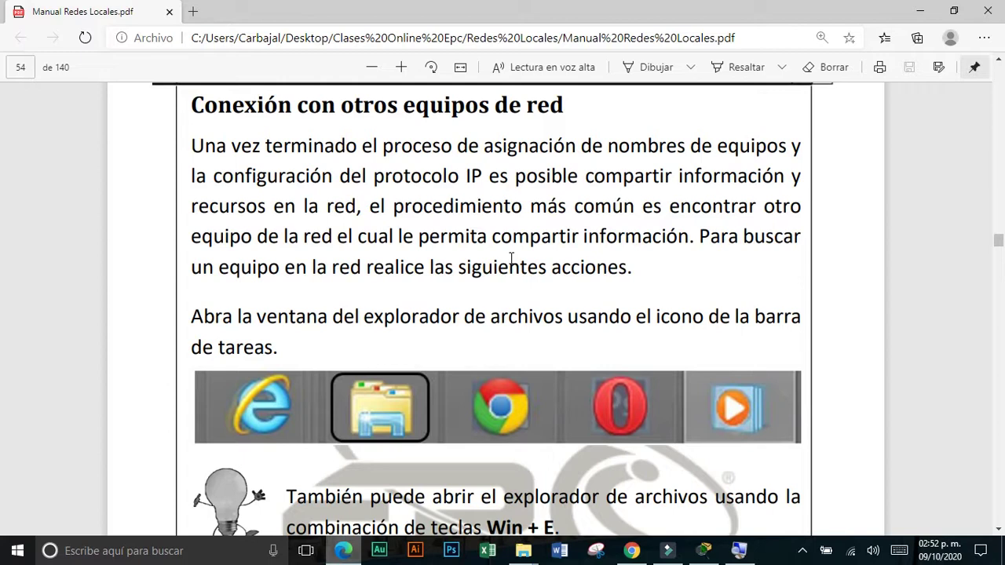
scroll(511, 258, "down", 3)
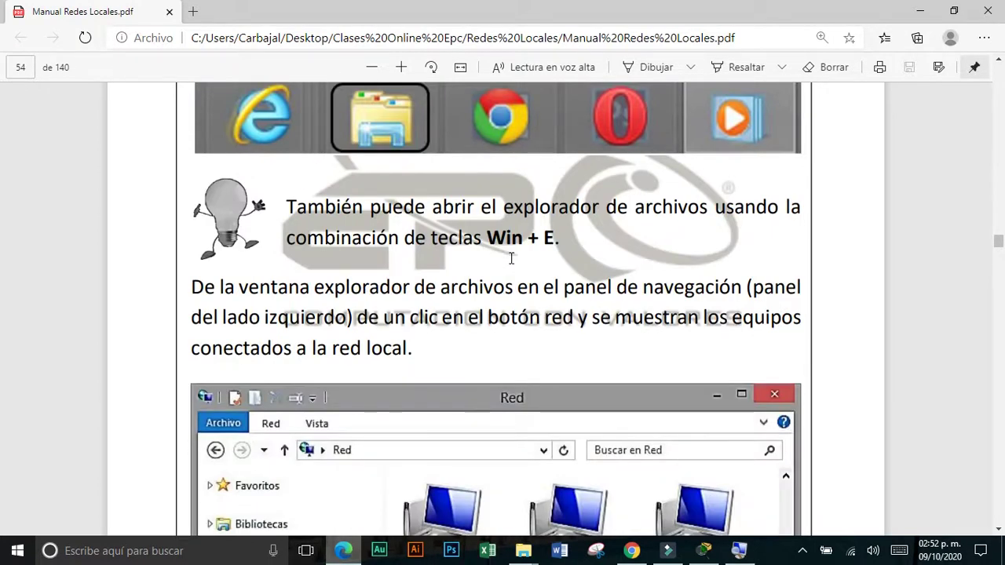
key("super+e")
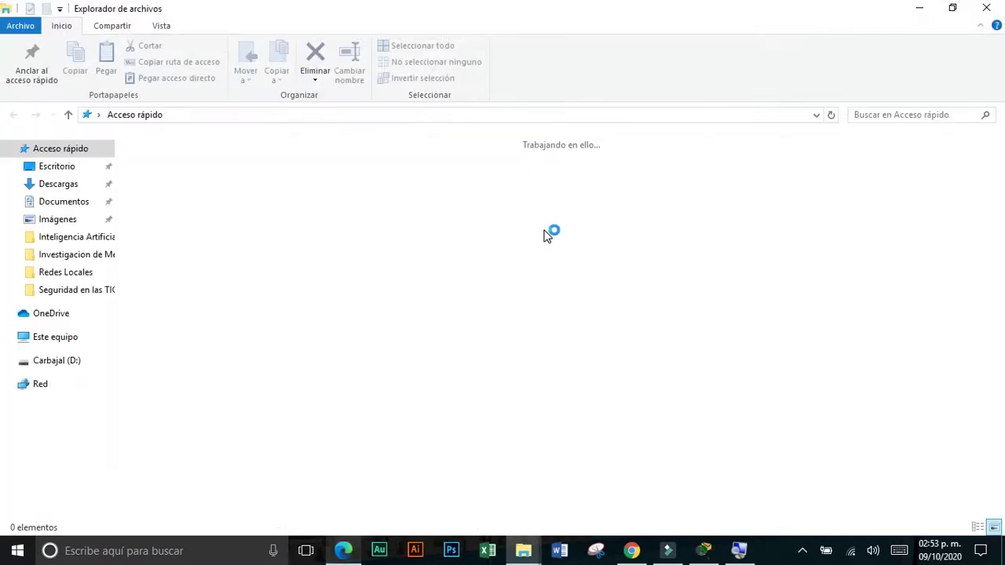
key("alt+F4")
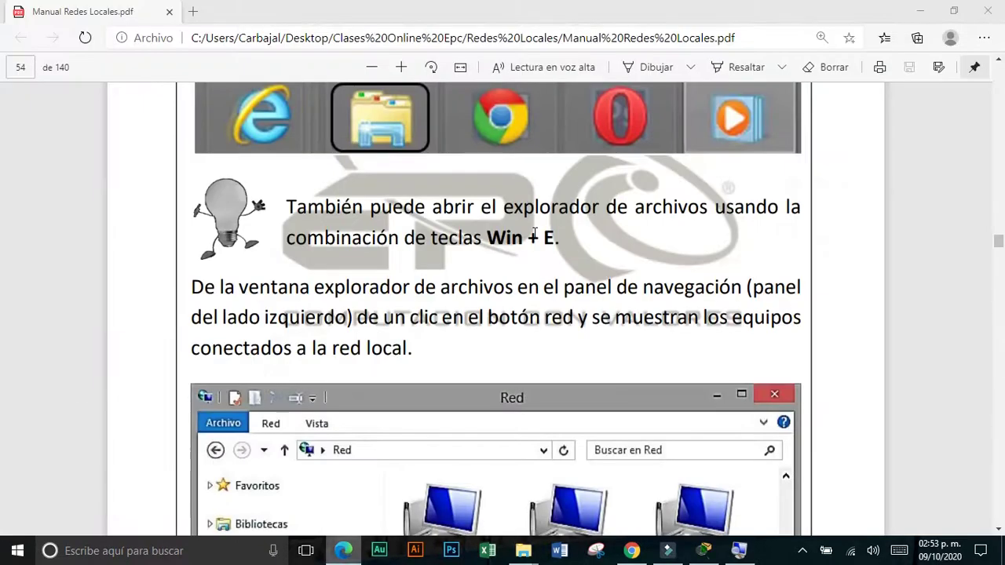
left_click(554, 275)
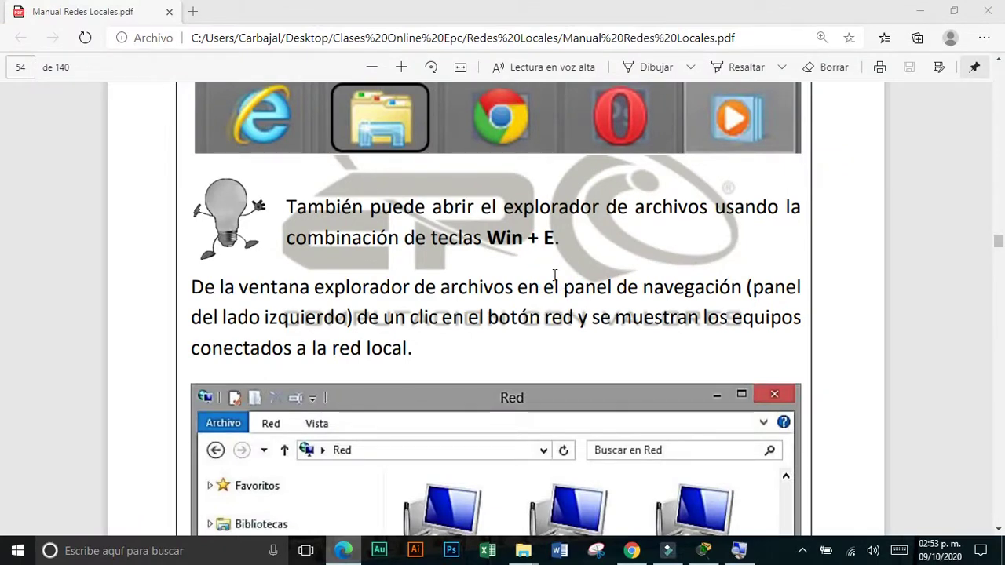
left_click(520, 317)
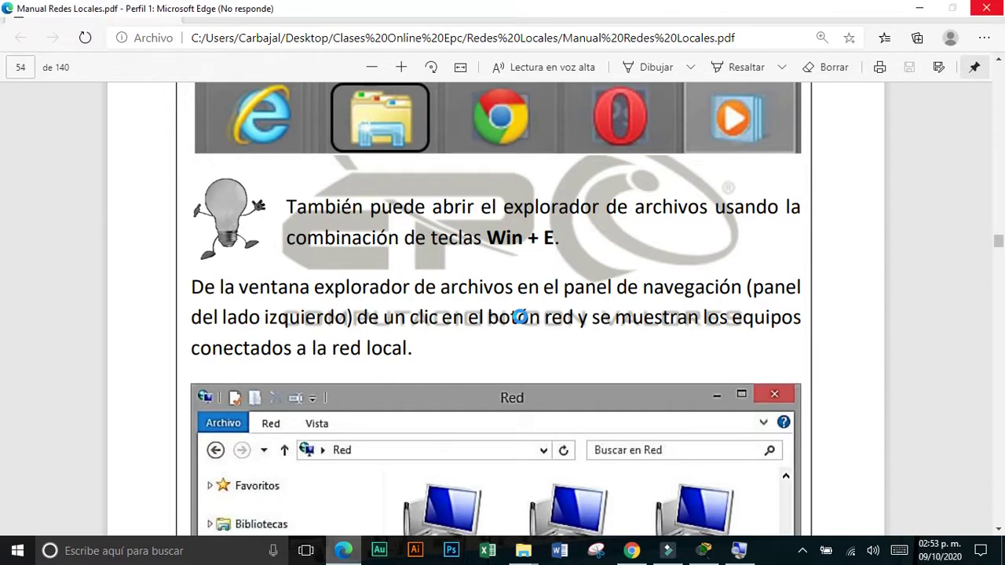
scroll(520, 317, "down", 2)
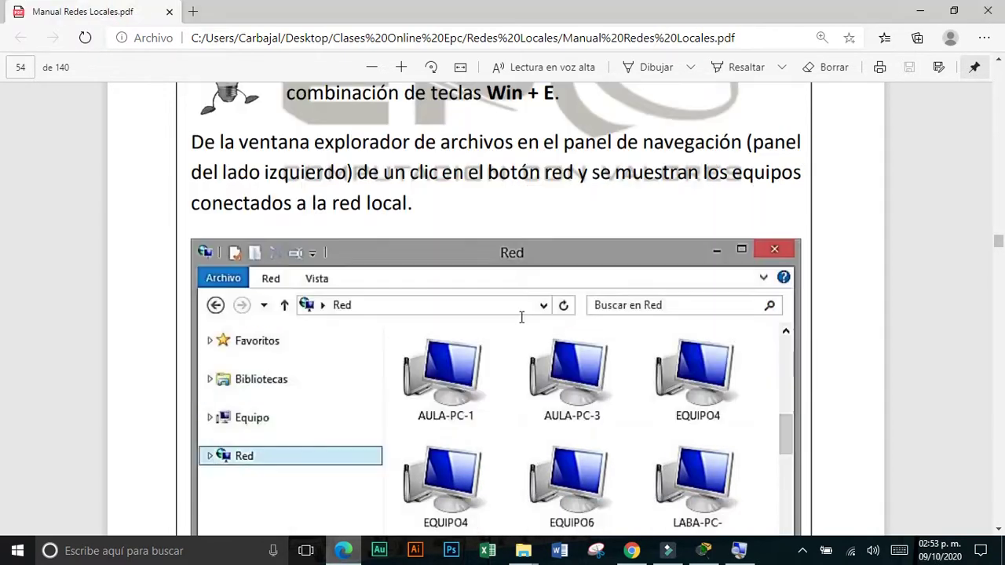
scroll(521, 316, "down", 2)
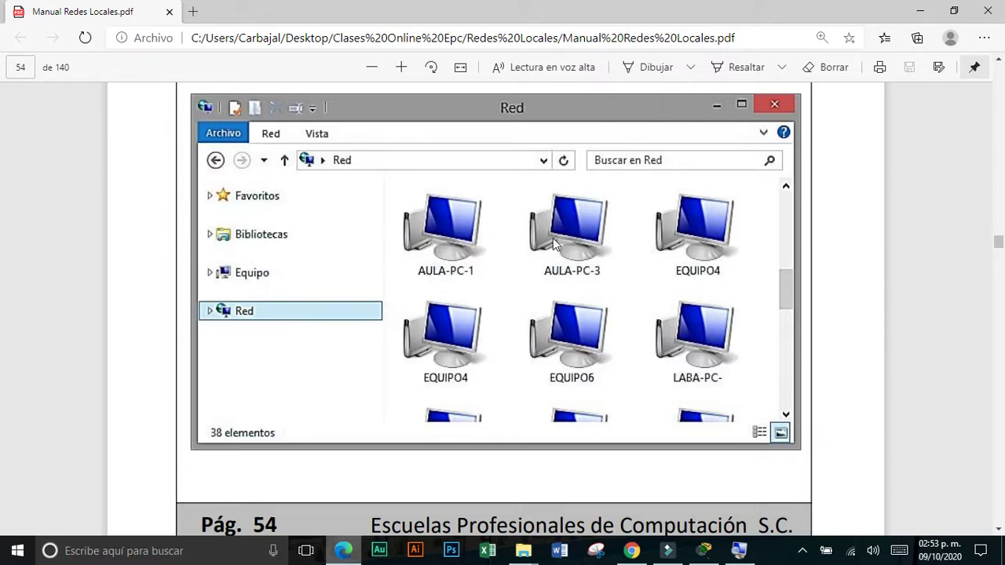
Step: Switch to File Explorer, open the Red (network) location and dismiss the alert
key("alt+Tab")
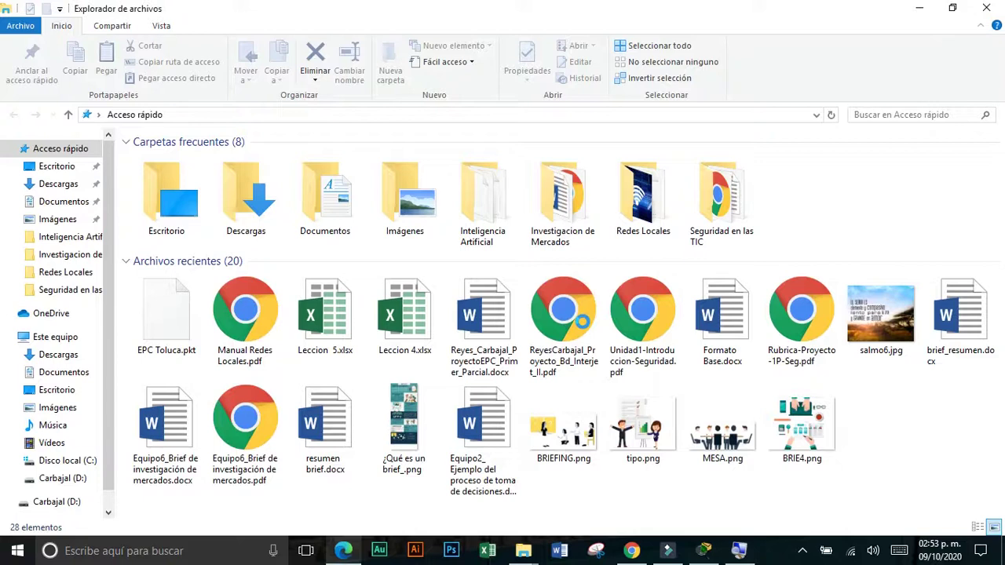
scroll(105, 396, "down", 2)
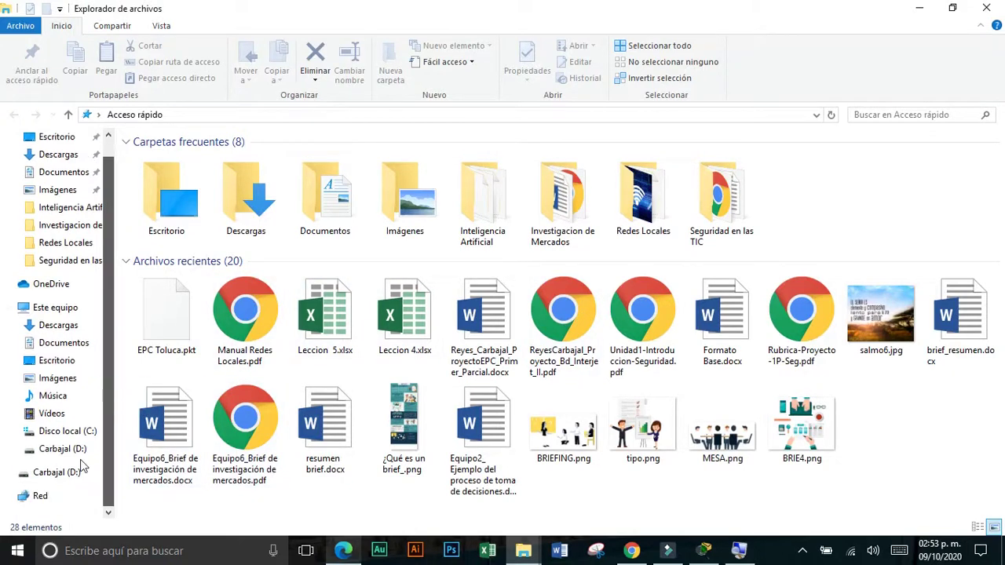
left_click(39, 498)
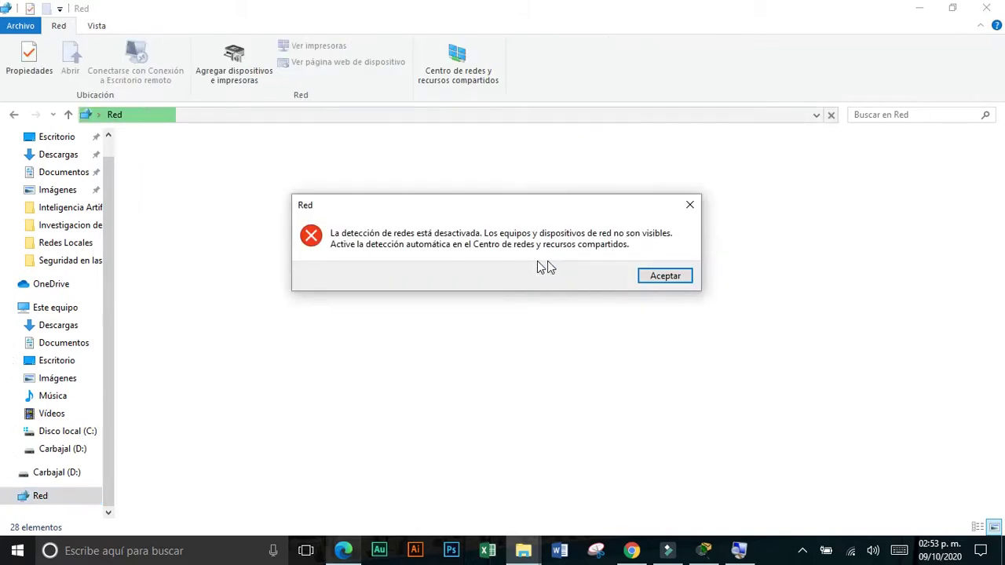
left_click(664, 277)
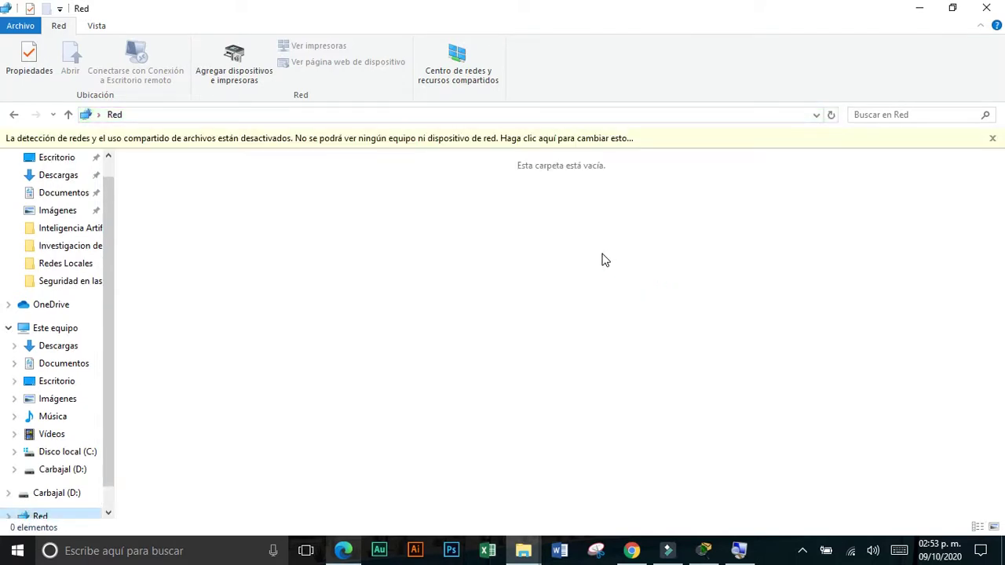
Step: Turn on network discovery and file sharing, allowing them for all public networks
left_click(462, 146)
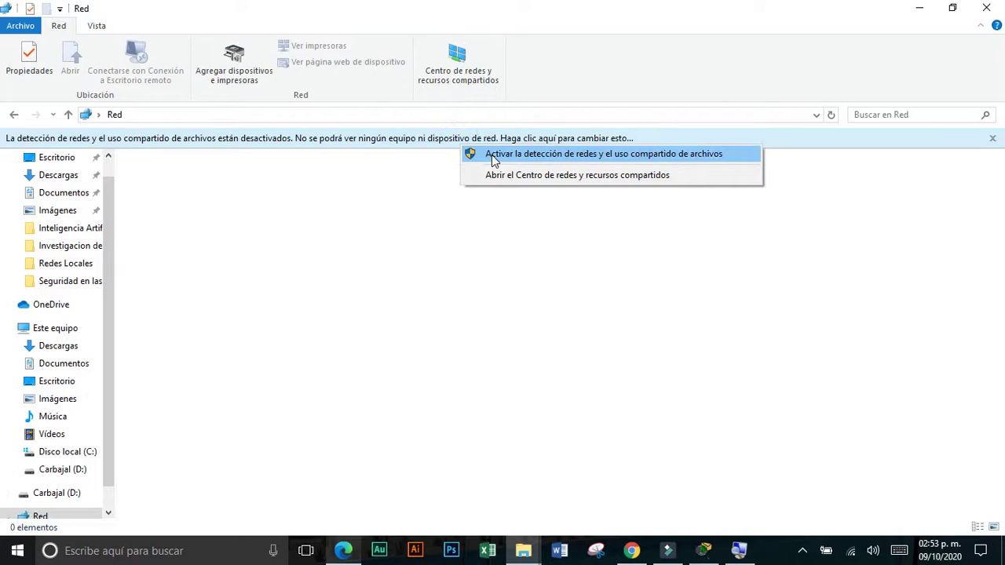
left_click(494, 157)
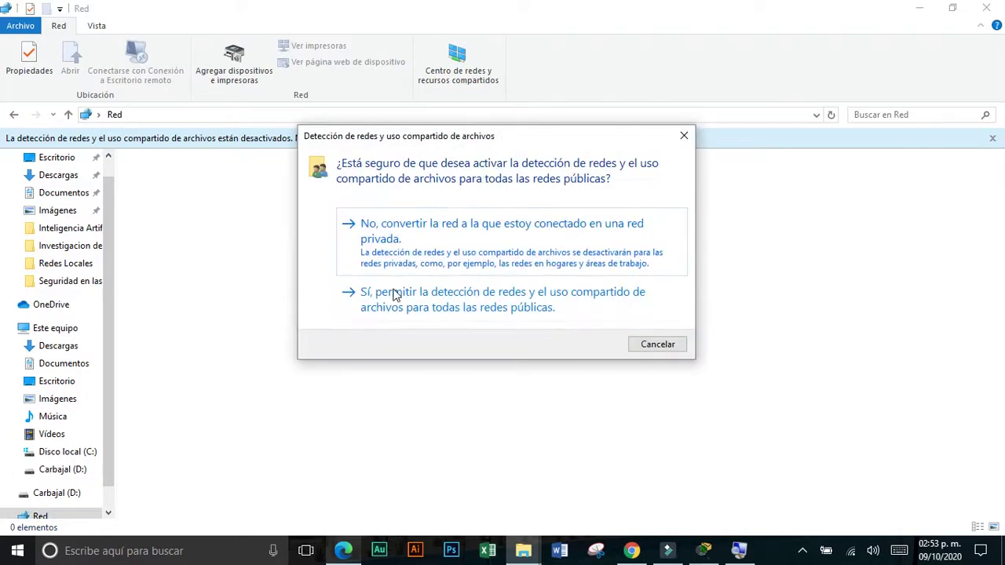
left_click(392, 292)
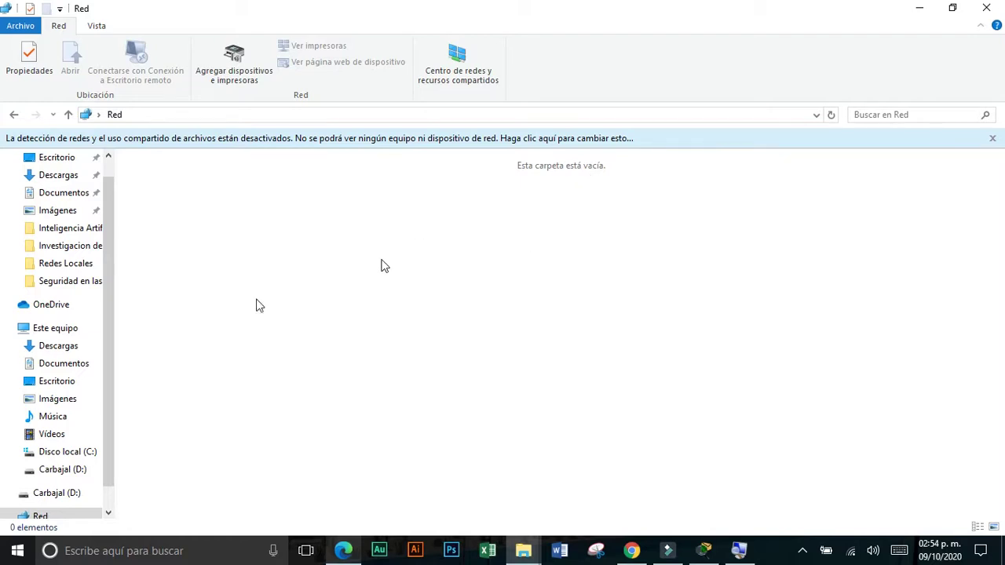
Step: Examine the devices under Infraestructura de red in the Red location, selecting TL-WA855RE and collapsing and re-expanding the group
left_click(108, 334)
left_click(108, 492)
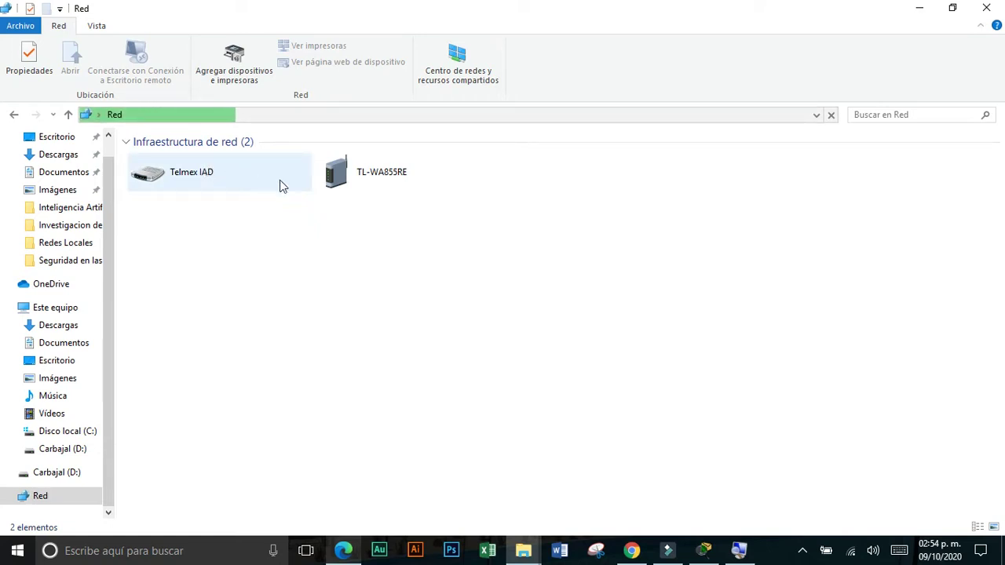
left_click(335, 193)
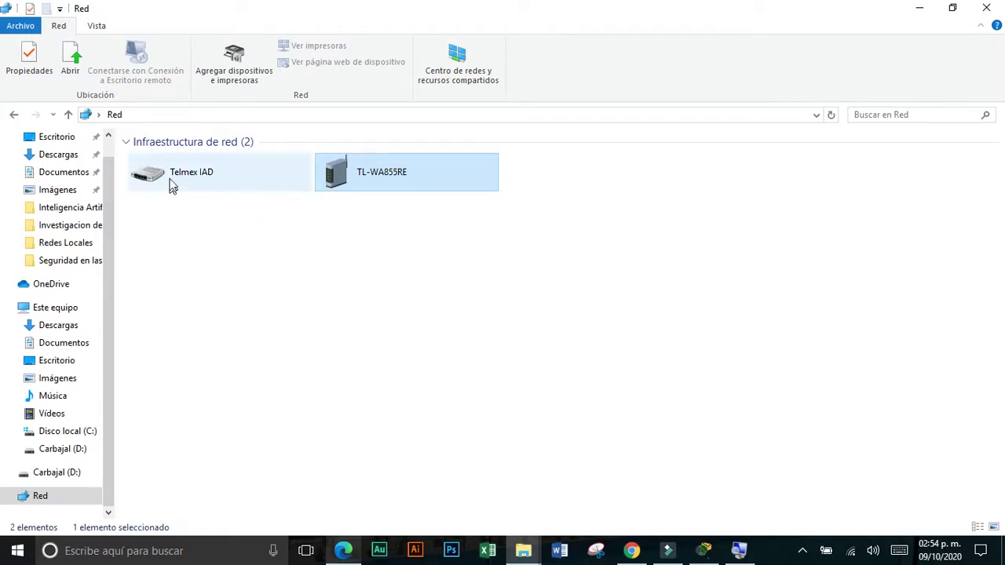
left_click(128, 141)
left_click(128, 142)
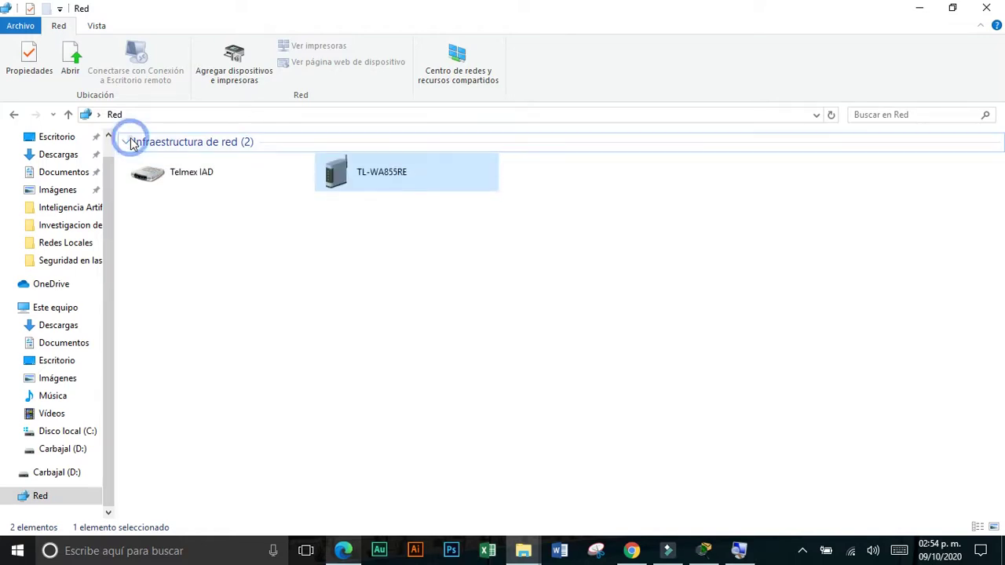
left_click(337, 298)
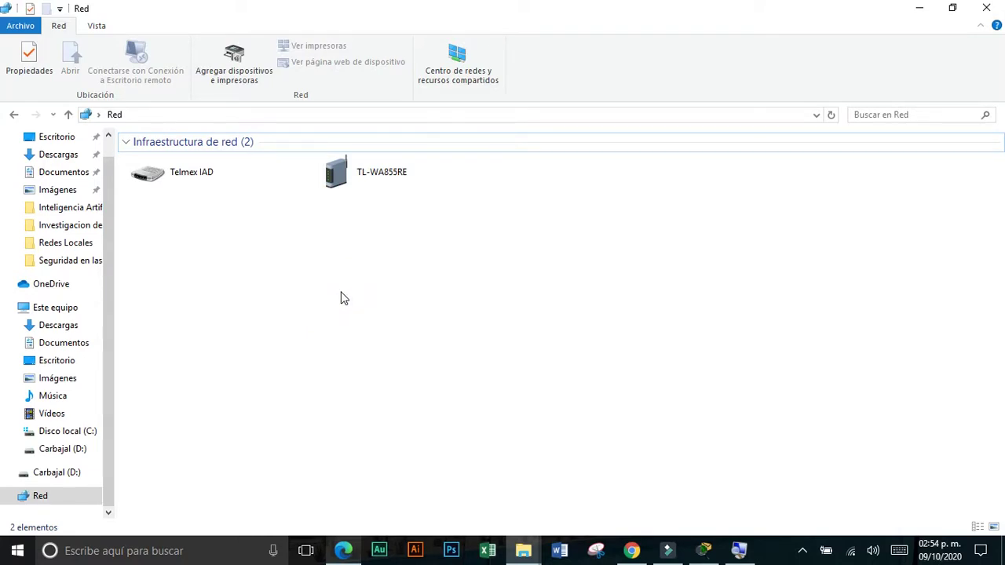
Step: Switch to Manual Redes Locales.pdf in Microsoft Edge and read pages 54 and 55 on accessing the shared resources of network computers
left_click(346, 549)
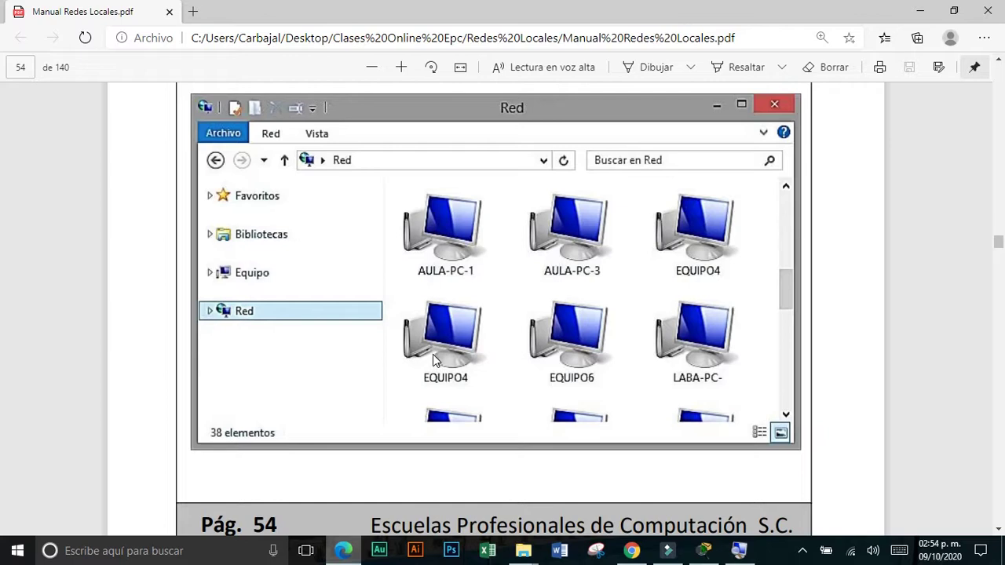
scroll(434, 357, "down", 3)
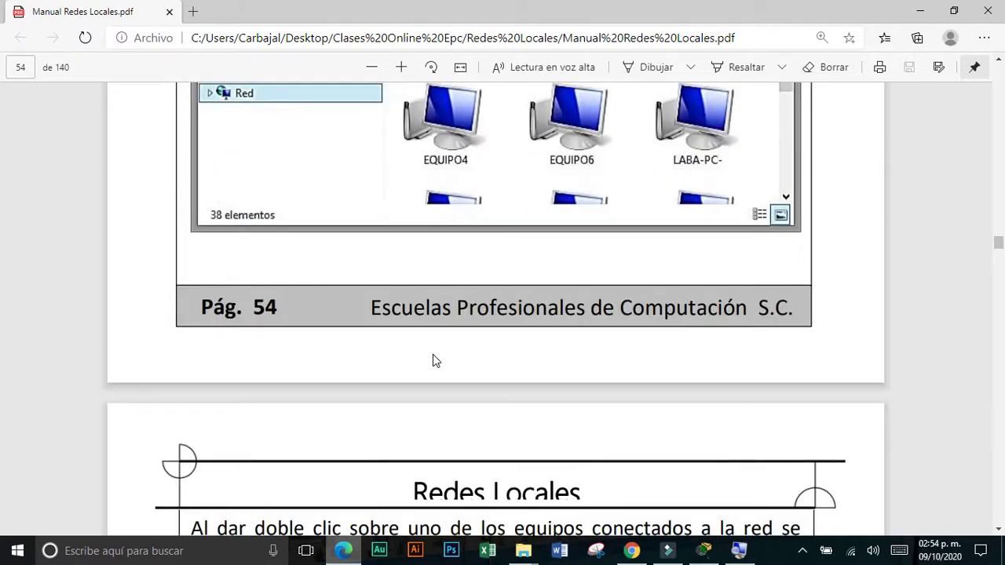
scroll(433, 359, "down", 2)
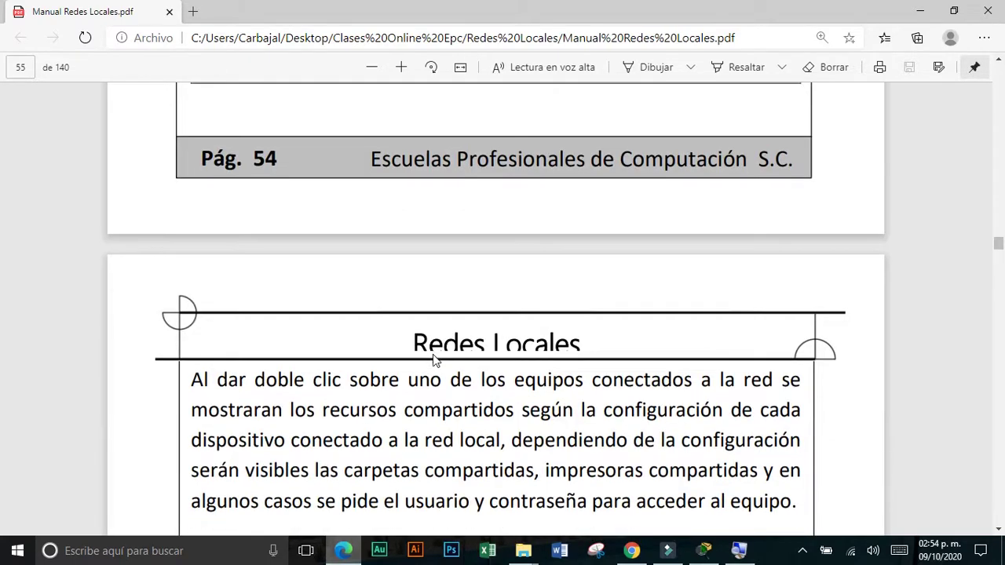
scroll(434, 359, "down", 3)
scroll(432, 360, "down", 2)
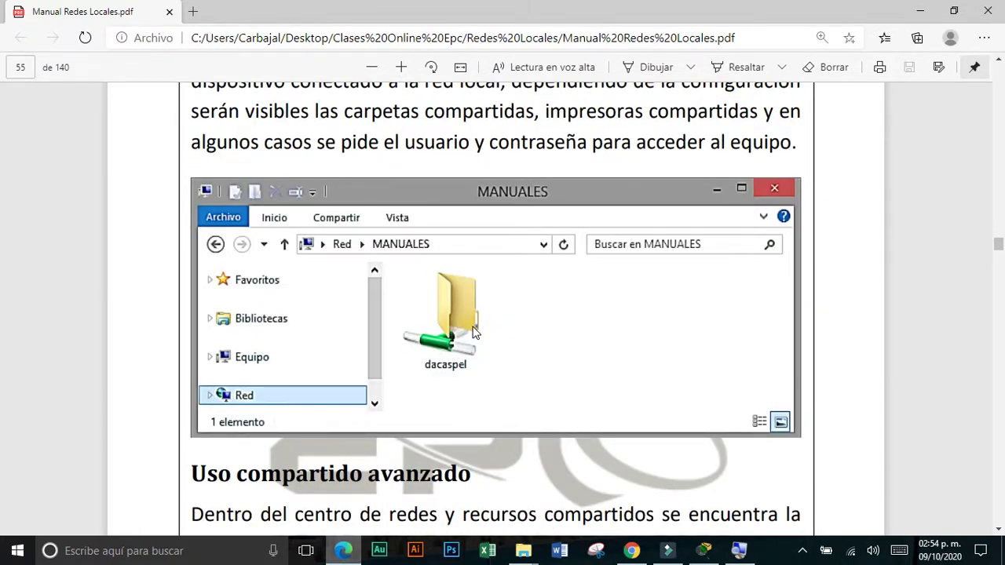
key("super+r")
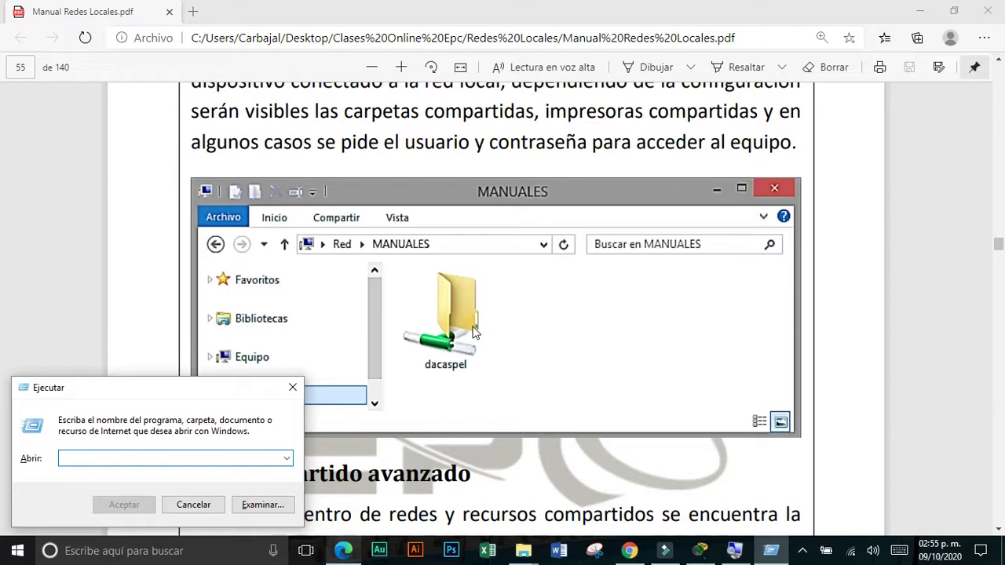
type("\\\\lab")
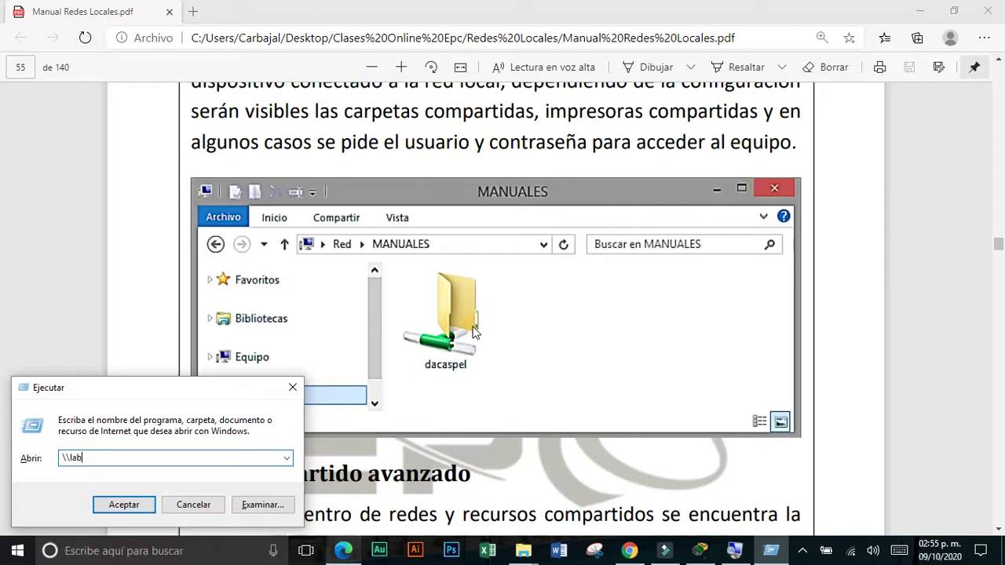
type("5-Pc3")
left_click(293, 387)
Step: Review pages 54 and 55 of the manual up to the Uso compartido avanzado section, and switch to Cisco Packet Tracer
scroll(350, 363, "up", 8)
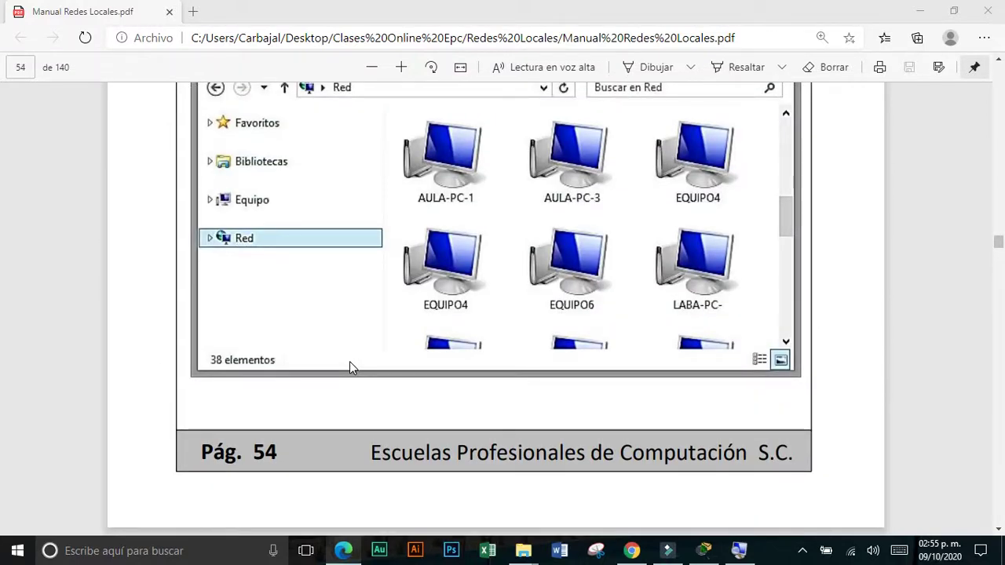
scroll(350, 363, "down", 8)
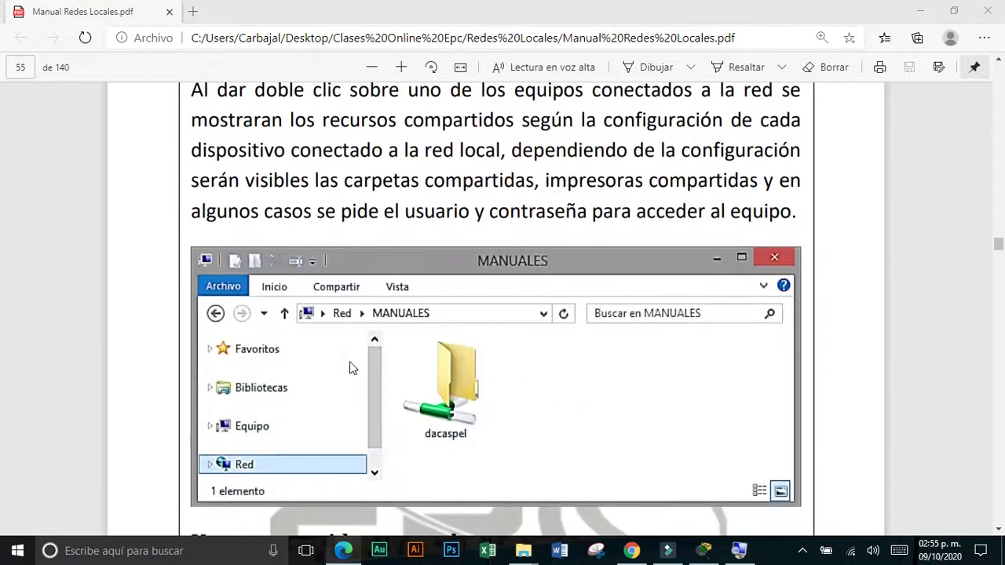
scroll(350, 368, "down", 5)
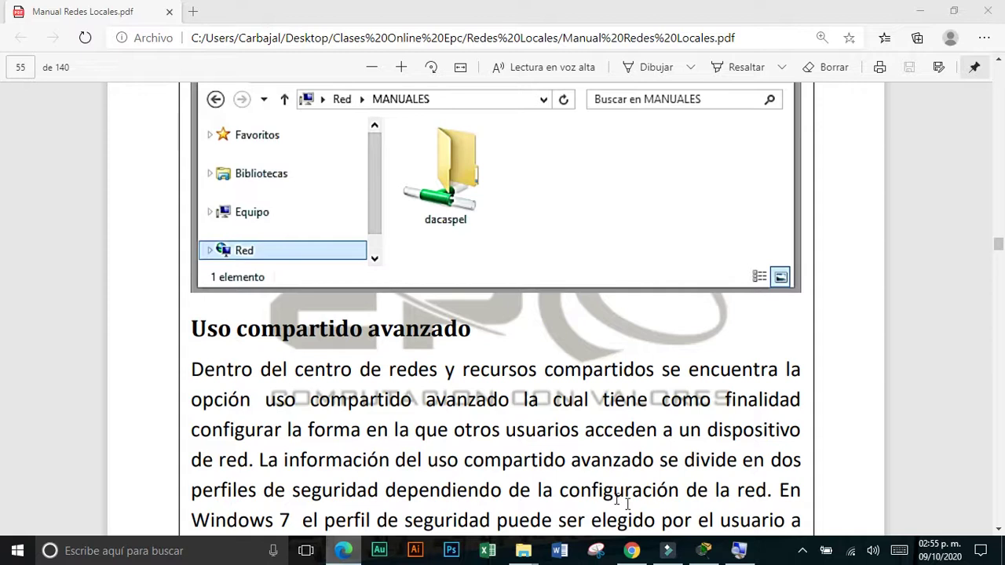
left_click(699, 553)
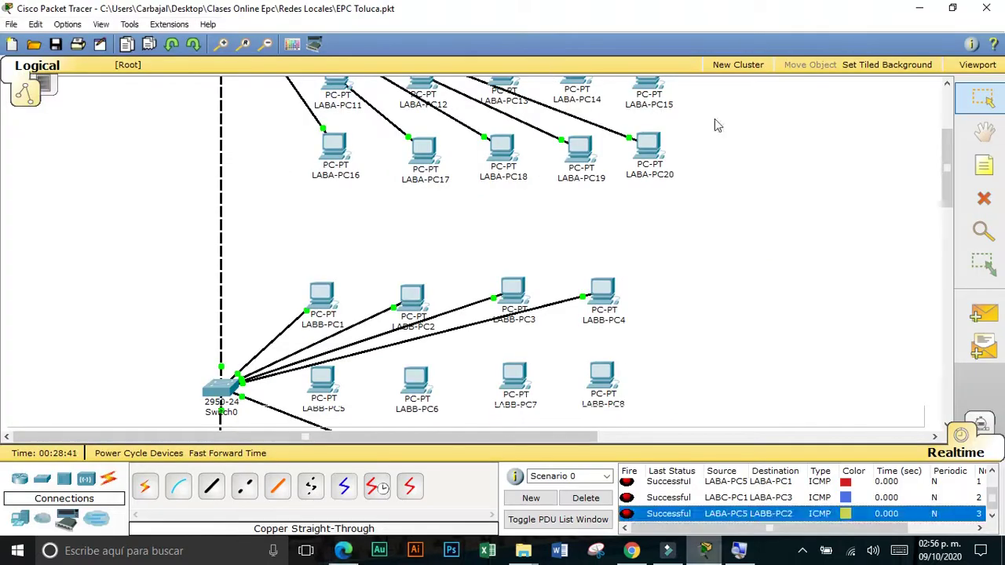